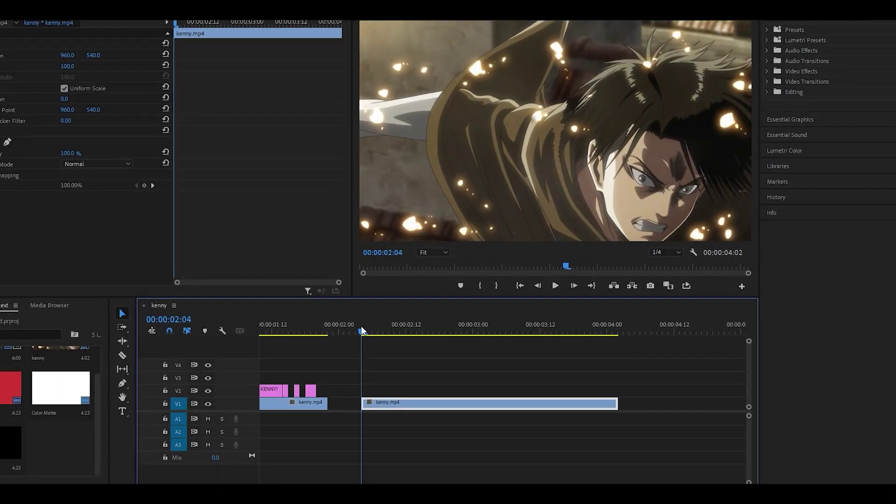
# - Preview the sequence, then park at 00:00:02:14 in the second kenny.mp4 clip, zoomed in
pyautogui.press('space')
pyautogui.click(427, 333)
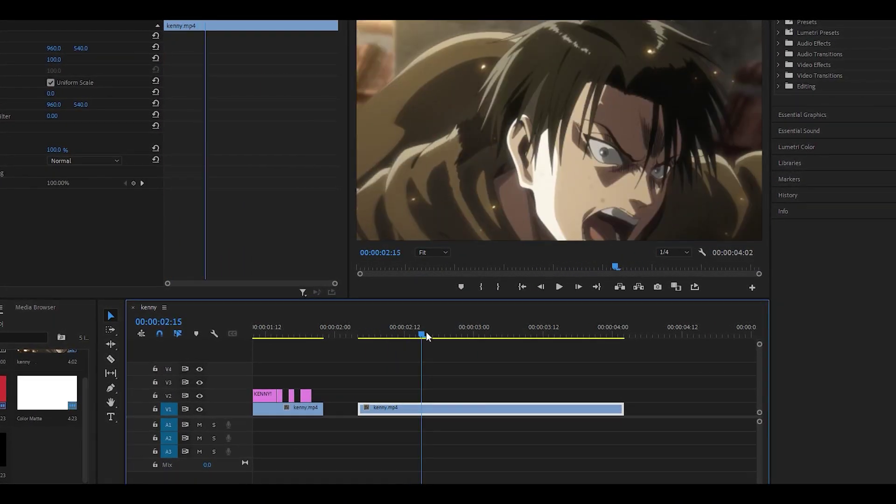
pyautogui.press('Left')
pyautogui.press('=')
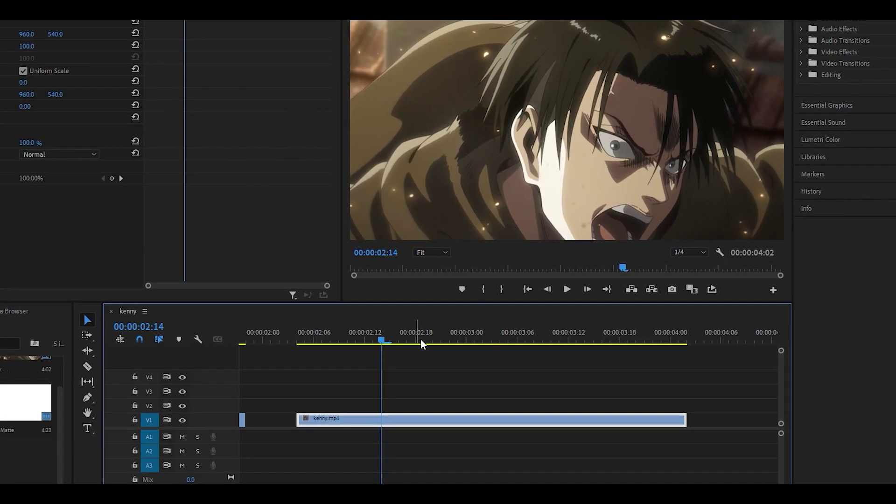
# - Type a white KENNY! title over the video at 02:14 and shrink its box to fit
pyautogui.press('t')
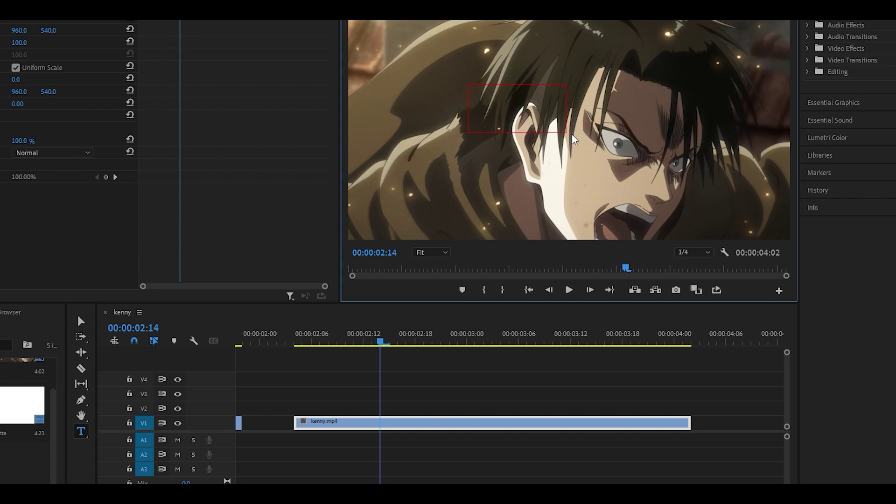
pyautogui.click(476, 91)
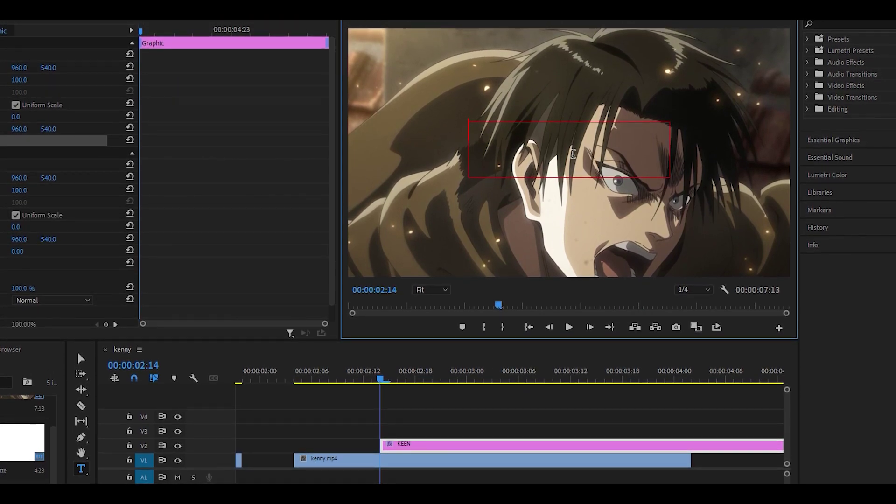
pyautogui.write('KENNY')
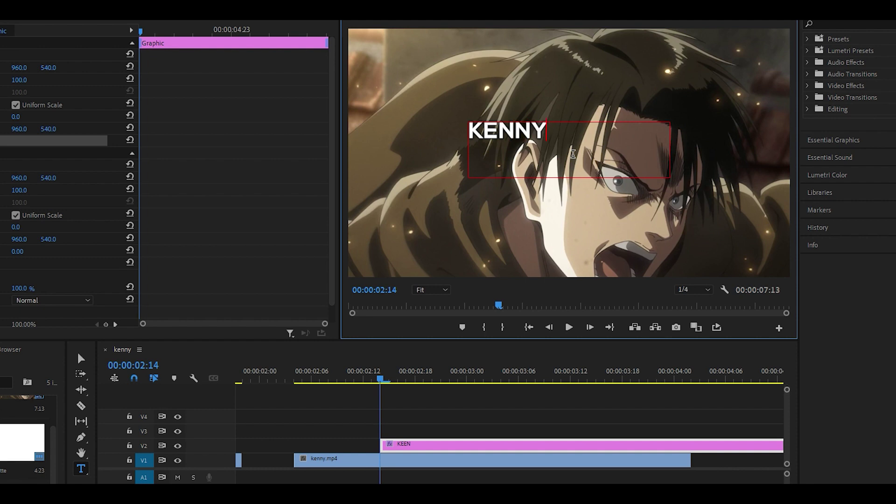
pyautogui.write('!')
pyautogui.click(81, 358)
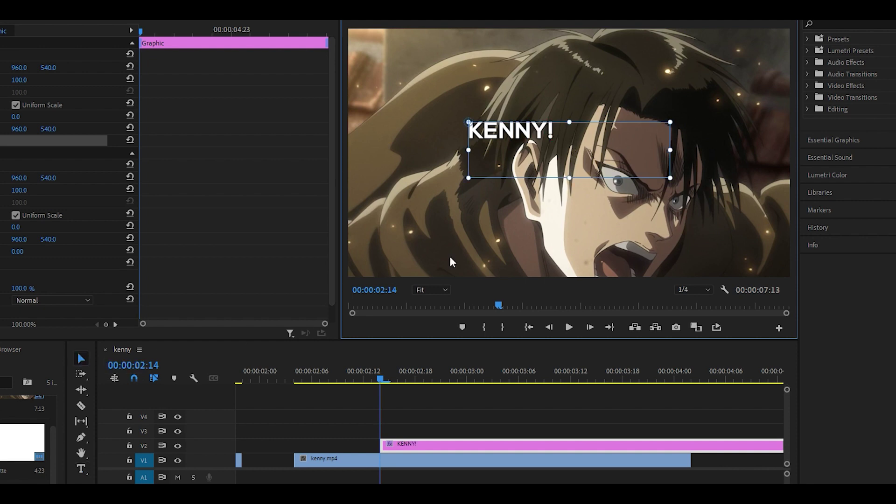
pyautogui.moveTo(673, 149); pyautogui.dragTo(555, 150)
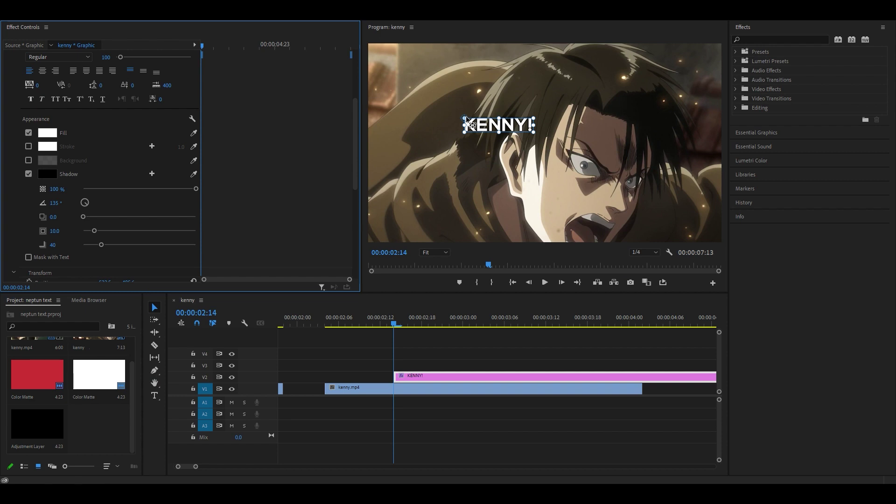
pyautogui.press('`')
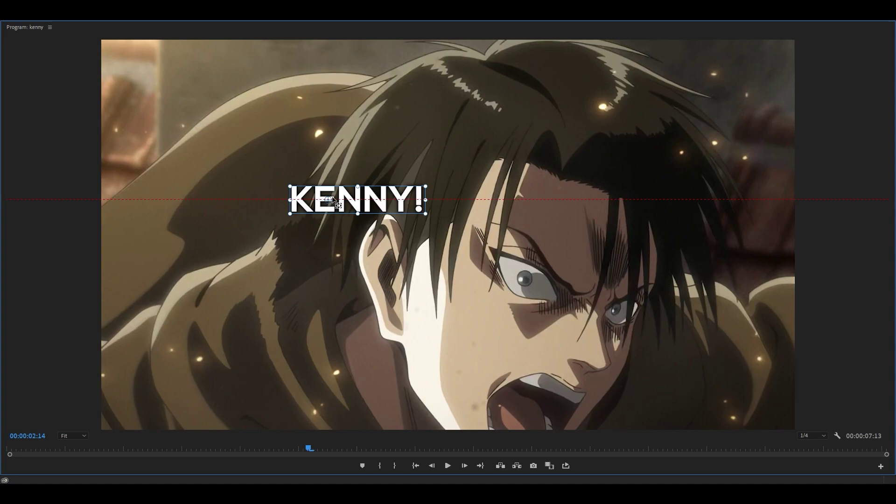
# - Reset the KENNY! text position to centre and keep its shadow colour pure black 000000
pyautogui.press('`')
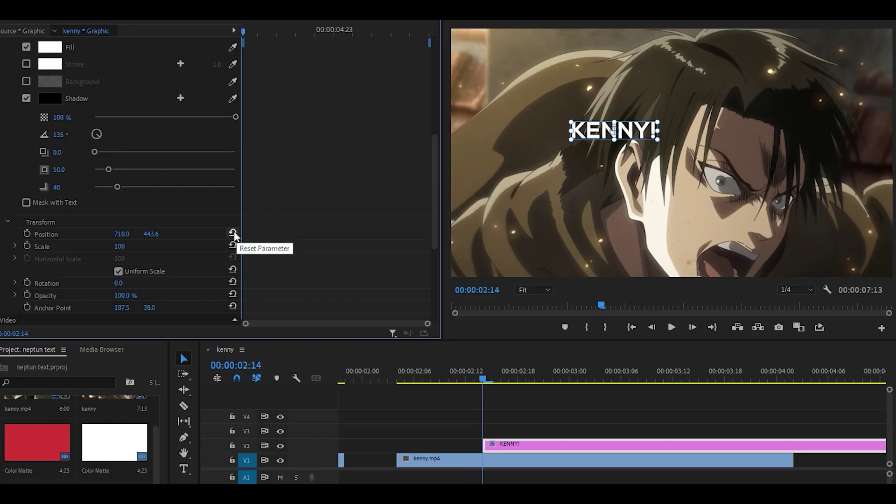
pyautogui.click(232, 233)
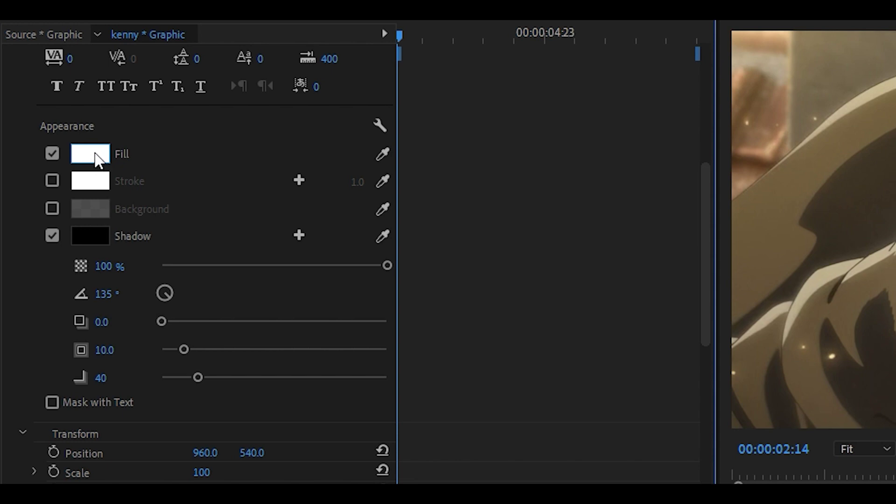
pyautogui.click(90, 157)
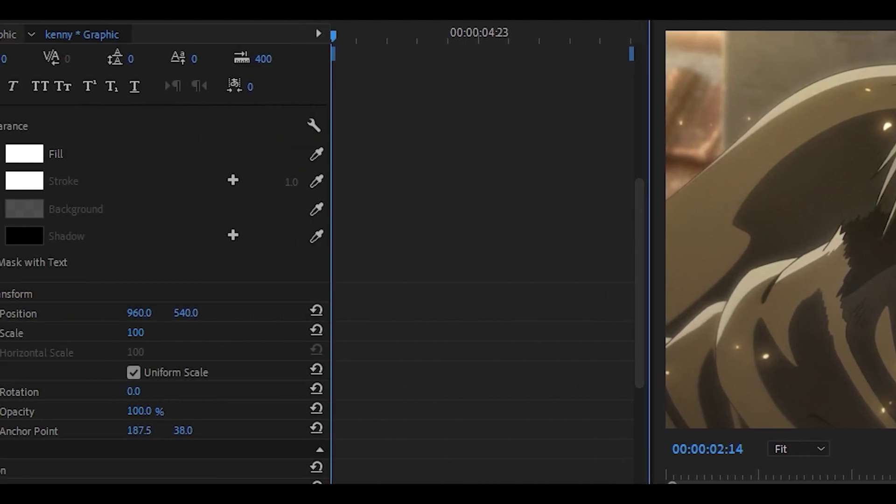
pyautogui.click(90, 236)
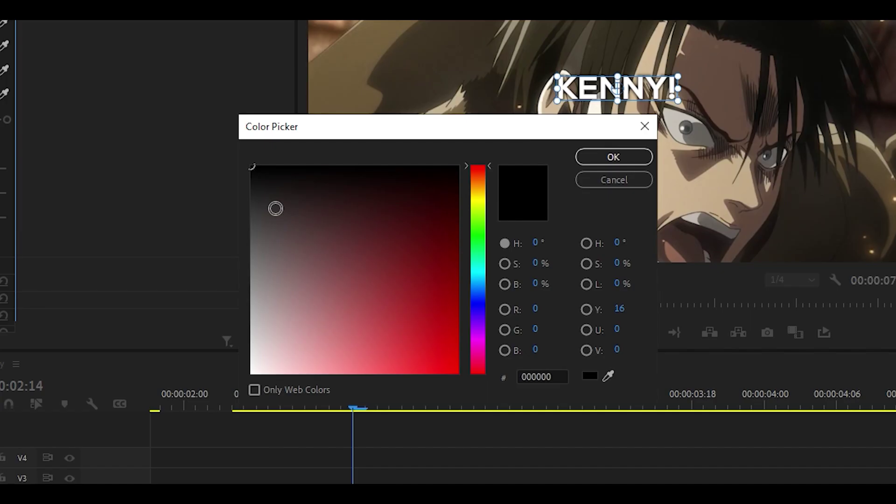
pyautogui.moveTo(275, 208); pyautogui.dragTo(235, 128)
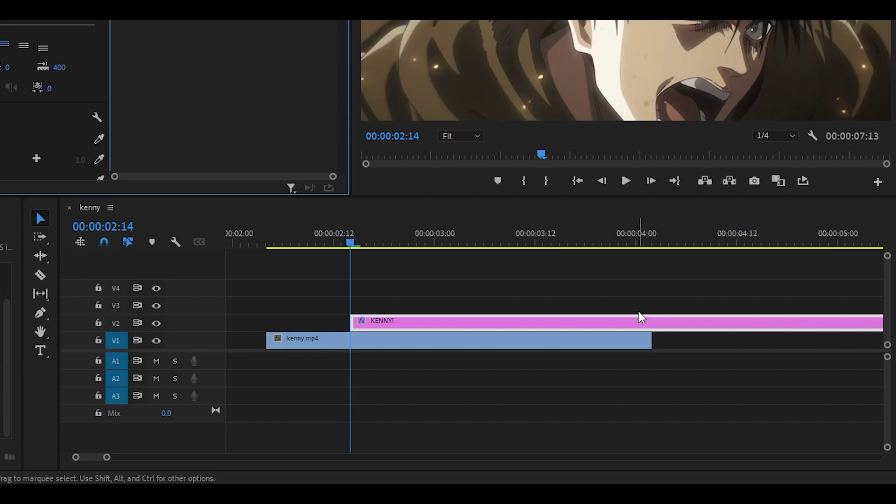
# - Razor the KENNY! title at 00:00:04:00 where kenny.mp4 ends and select the leftover piece
pyautogui.hscroll(1, 641, 317)
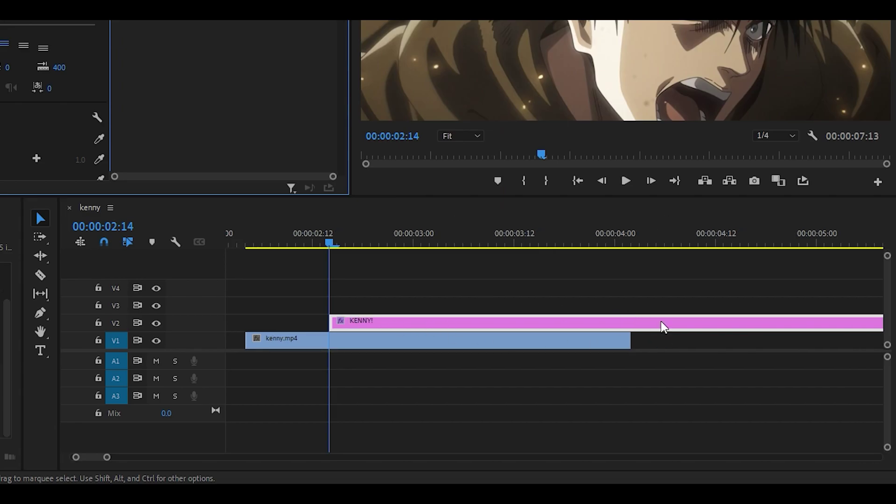
pyautogui.keyDown('ctrl'); pyautogui.click(631, 322); pyautogui.keyUp('ctrl')
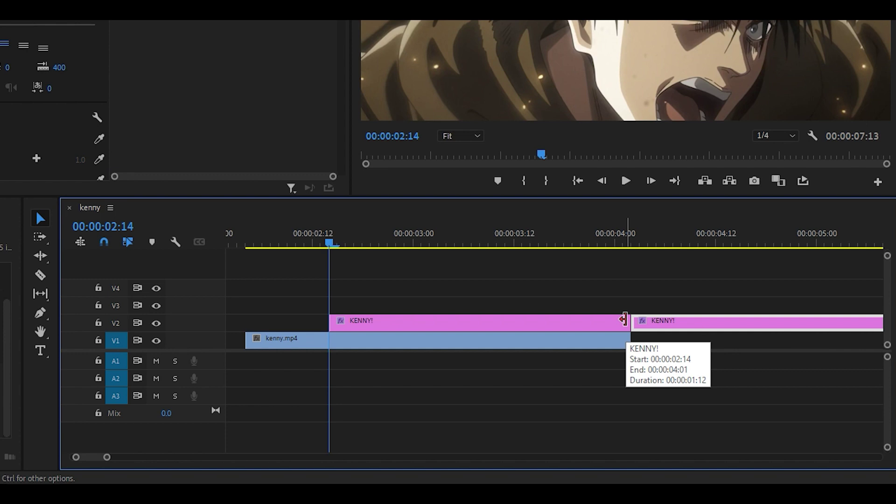
pyautogui.click(640, 322)
# - Delete the leftover title piece and set a 125 Scale keyframe at the title's start
pyautogui.press('Delete')
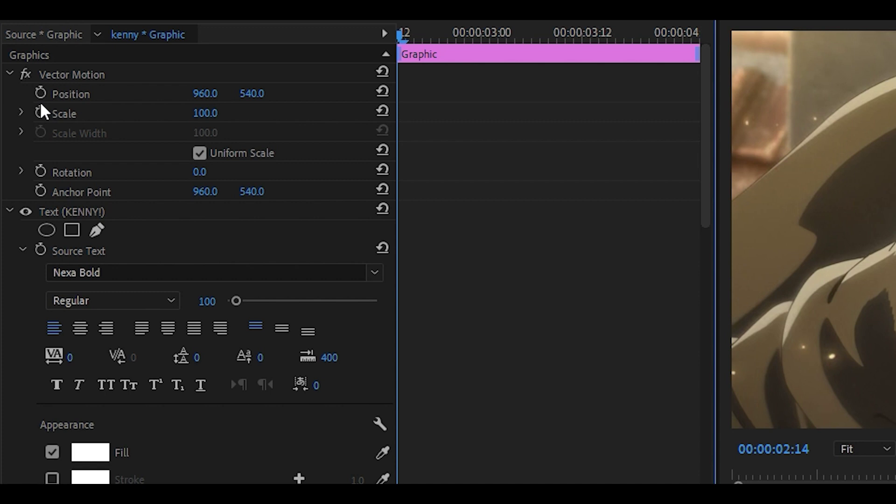
pyautogui.click(38, 111)
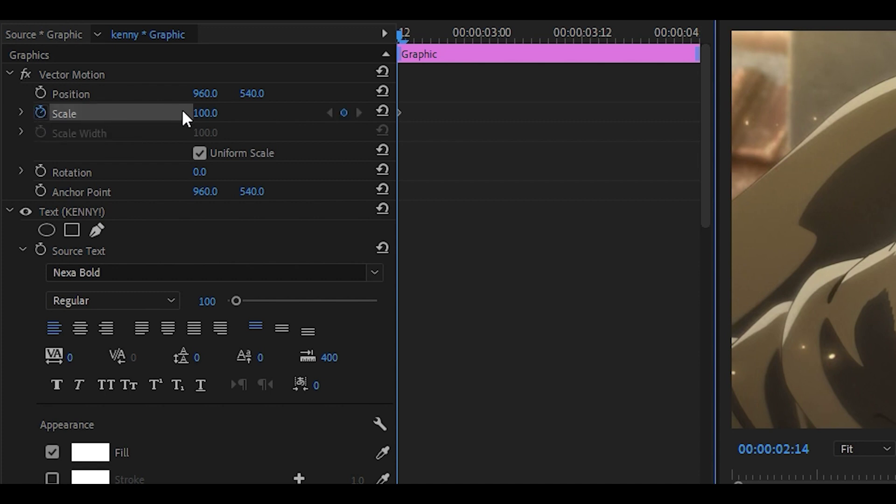
pyautogui.click(208, 114)
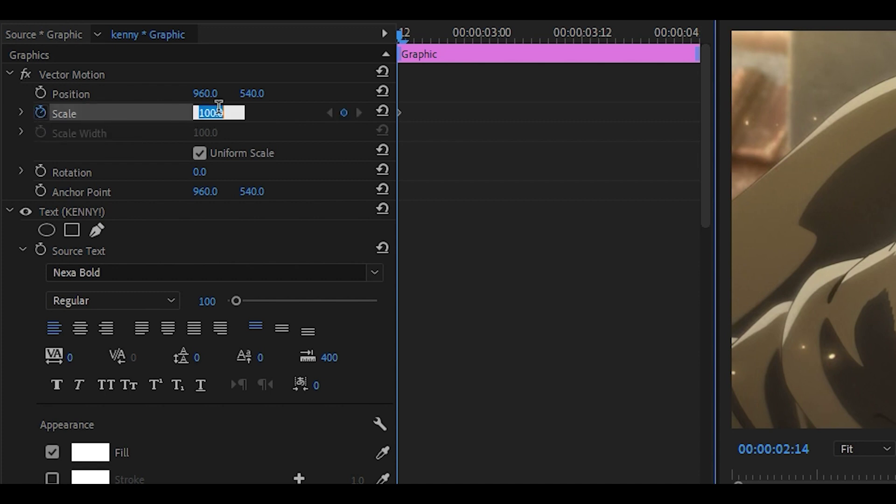
pyautogui.write('125')
pyautogui.press('Return')
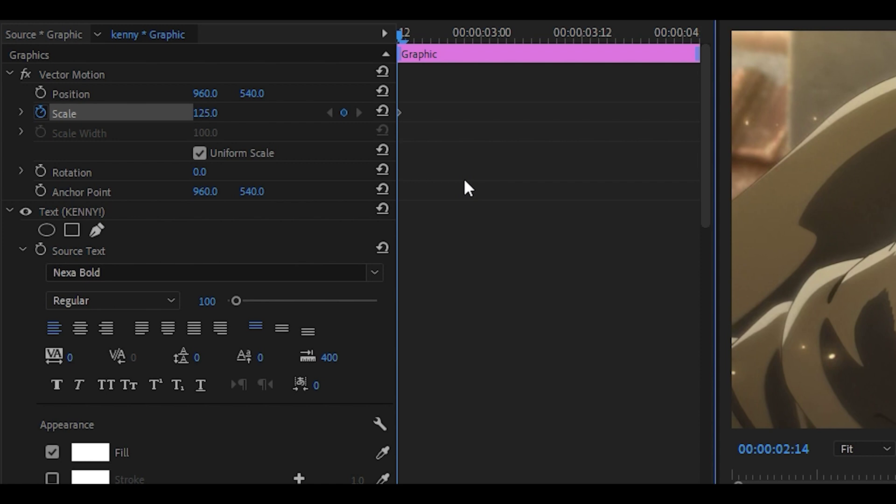
# - Add a 100 Scale keyframe at 00:00:03:05 and zoom the Effect Controls timeline
pyautogui.hotkey('shift', 'Right')
pyautogui.hotkey('shift', 'Right')
pyautogui.hotkey('shift', 'Right')
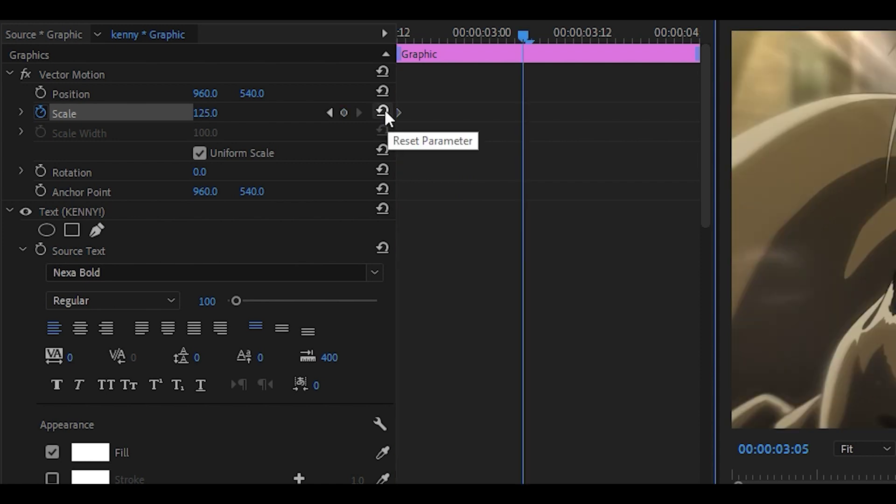
pyautogui.click(385, 110)
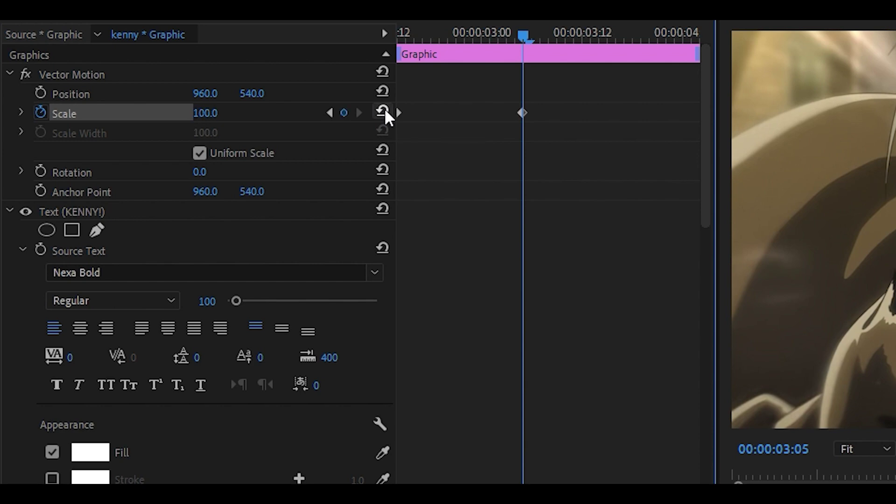
pyautogui.moveTo(422, 29); pyautogui.dragTo(387, 150)
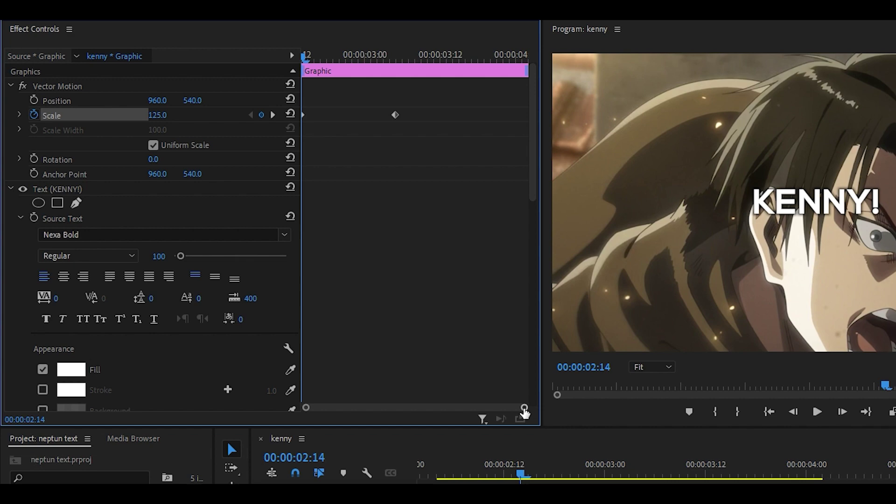
pyautogui.moveTo(524, 409); pyautogui.dragTo(444, 409)
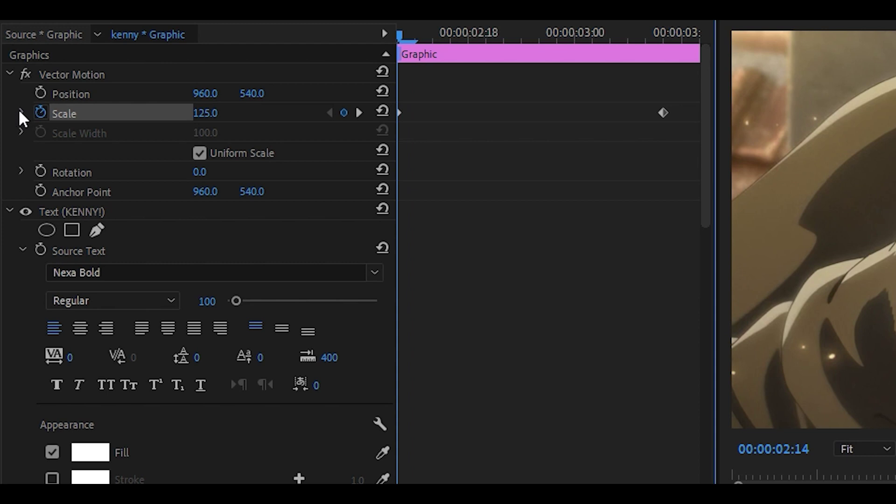
# - Ease into the 03:05 scale keyframe on the speed graph so the shrink settles gently
pyautogui.click(20, 112)
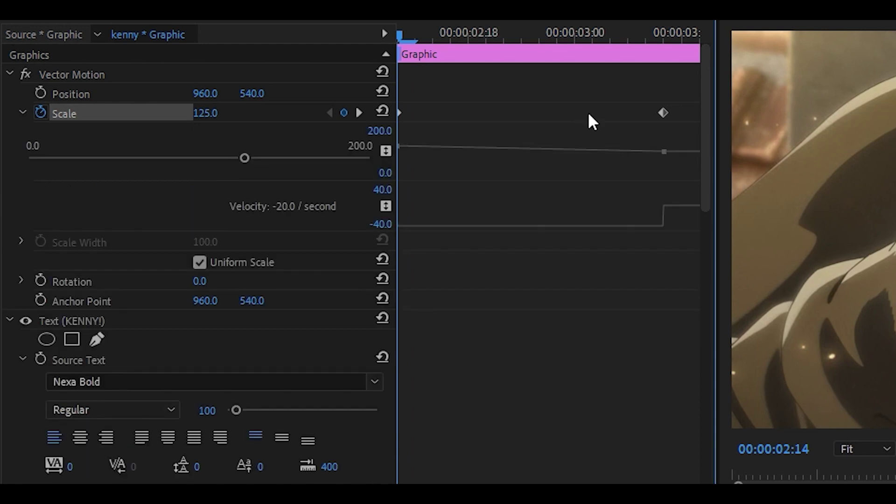
pyautogui.click(663, 113)
pyautogui.moveTo(642, 229); pyautogui.dragTo(455, 214)
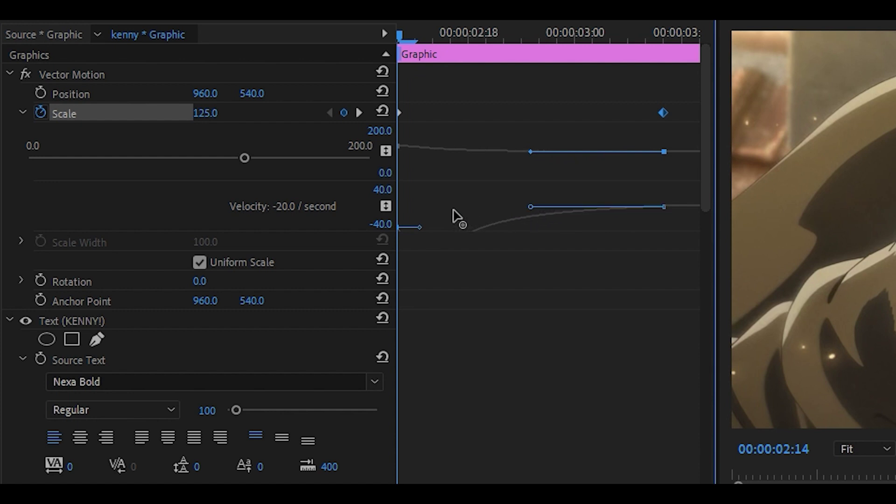
pyautogui.moveTo(455, 216); pyautogui.dragTo(456, 216)
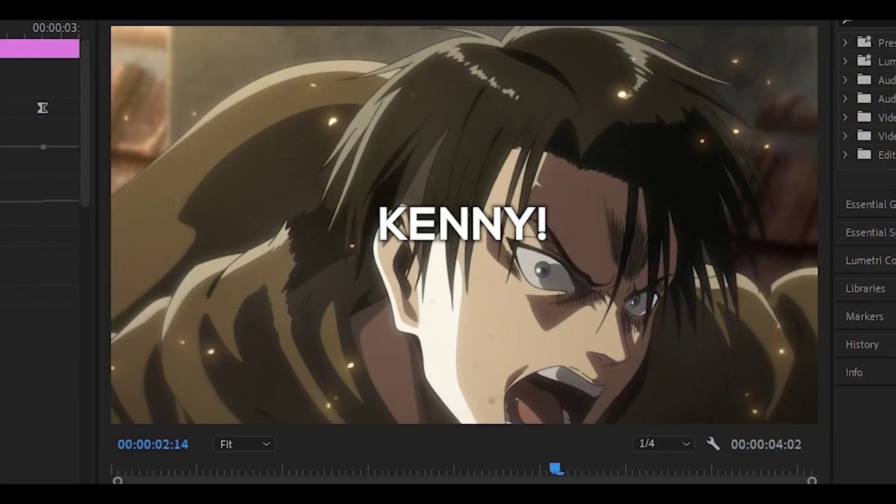
# - Preview the title, then step back to 00:00:02:08 and deselect the kenny.mp4 clip
pyautogui.press('space')
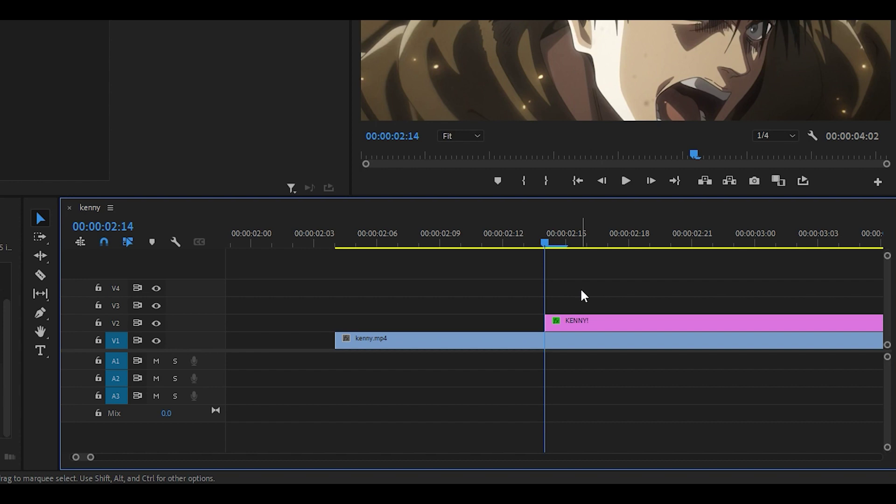
pyautogui.press('Left')
pyautogui.press('Left')
pyautogui.press('Left')
pyautogui.press('Left')
pyautogui.press('Left')
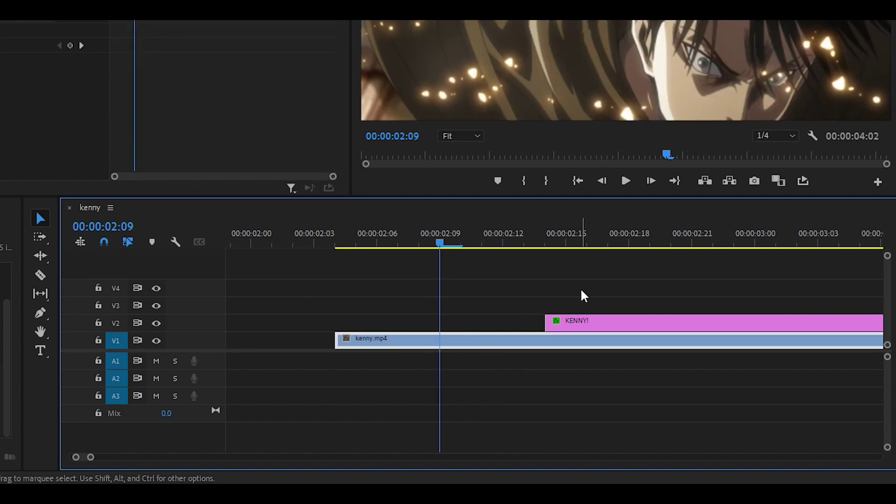
pyautogui.press('Left')
pyautogui.click(469, 313)
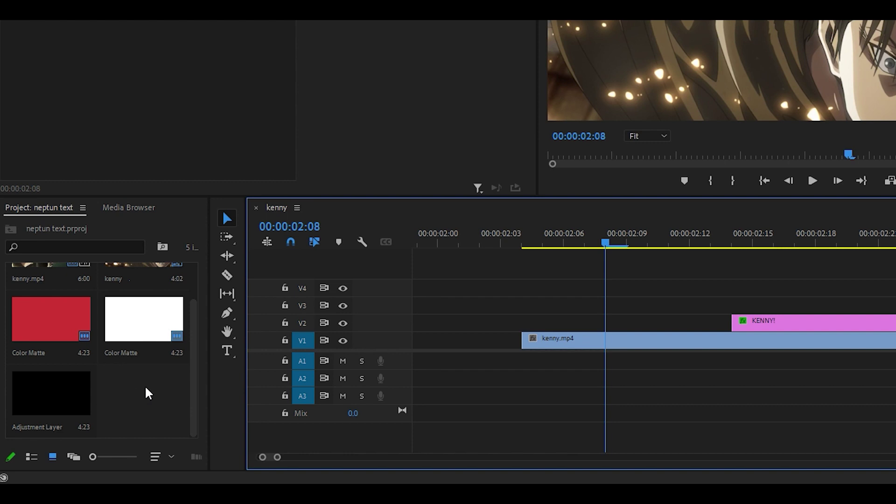
# - Create a new white Color Matte from the Project panel
pyautogui.rightClick(140, 386)
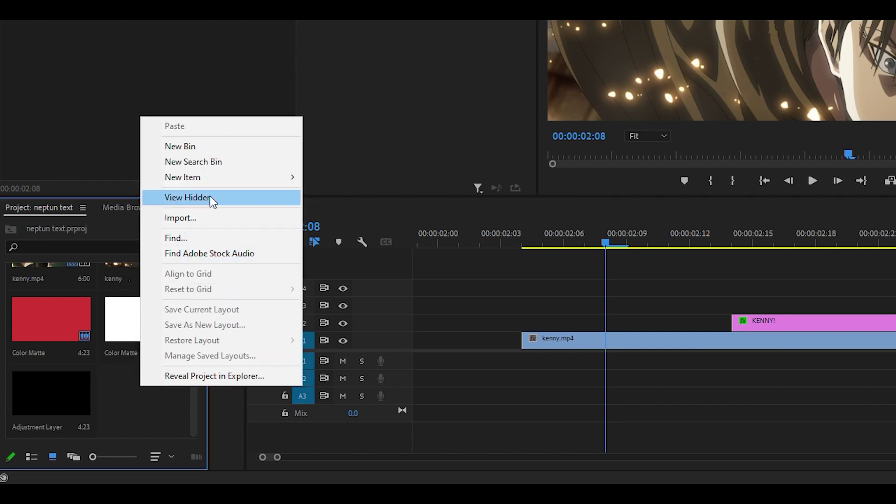
pyautogui.moveTo(225, 175)
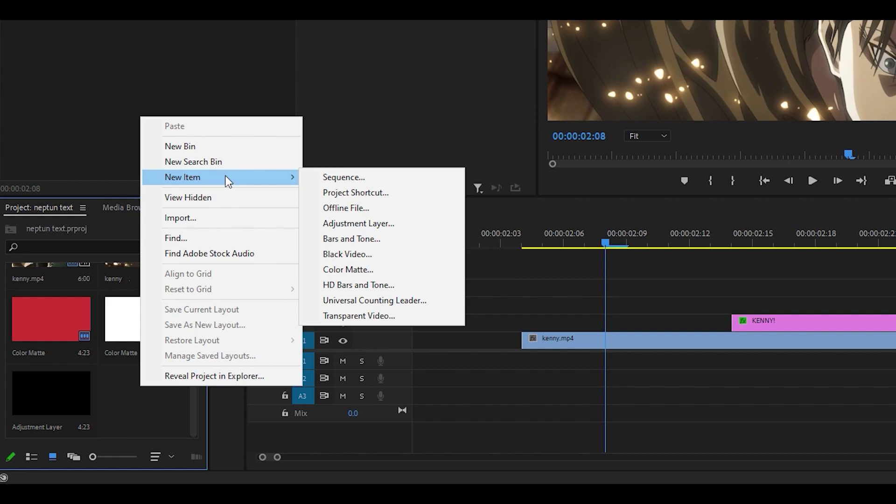
pyautogui.click(371, 271)
pyautogui.click(542, 182)
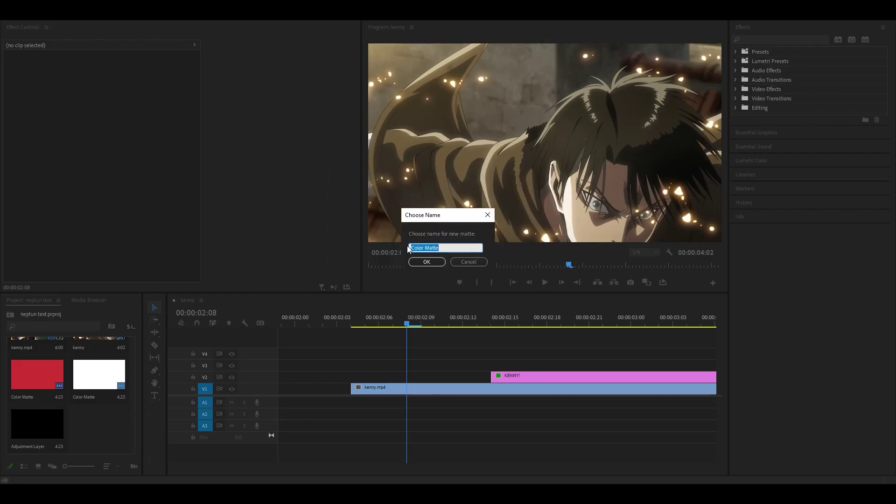
pyautogui.click(425, 262)
# - Place the white matte on V3, cut it to one frame, and move it to V2 at 00:00:02:07
pyautogui.moveTo(99, 424); pyautogui.dragTo(313, 369)
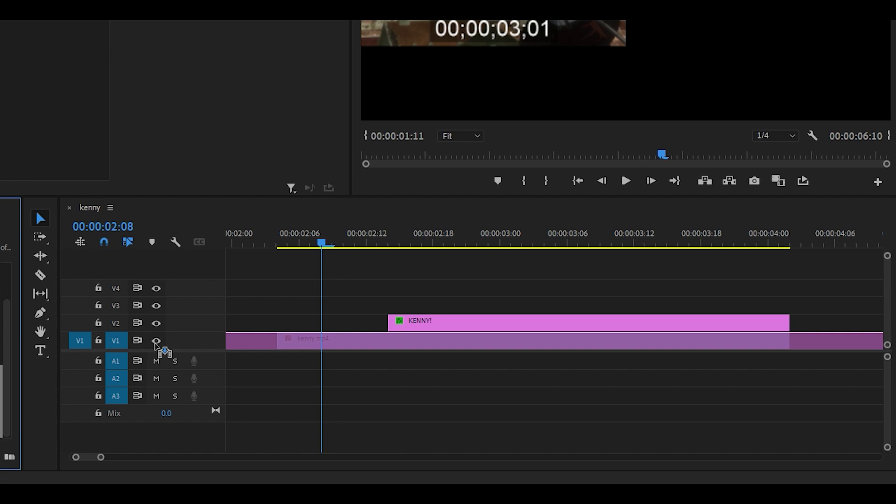
pyautogui.moveTo(279, 311); pyautogui.dragTo(323, 309)
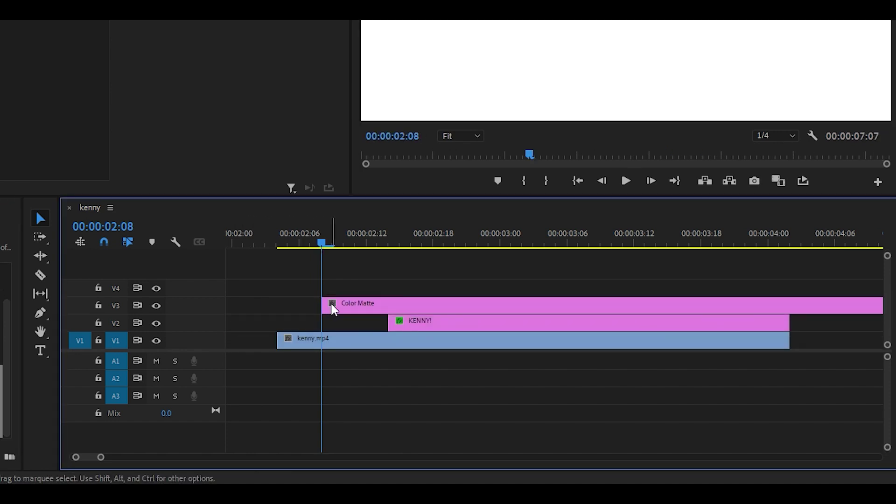
pyautogui.press('c')
pyautogui.click(333, 304)
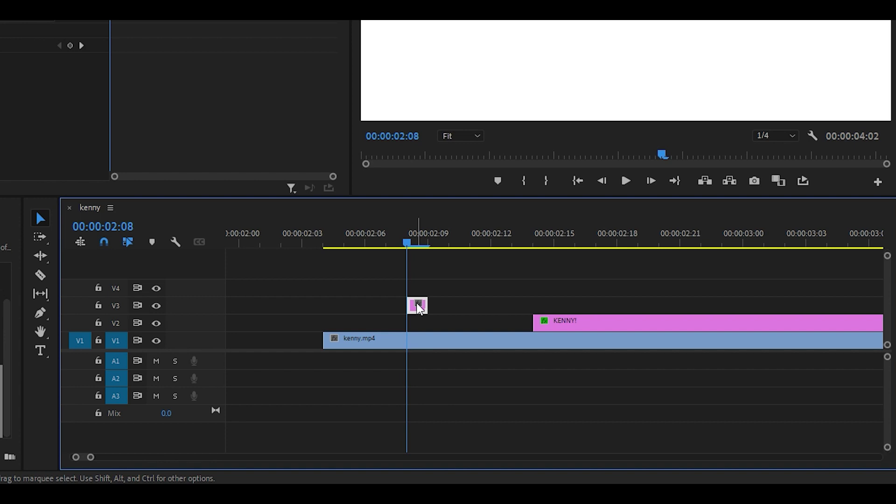
pyautogui.moveTo(419, 308); pyautogui.dragTo(419, 322)
pyautogui.scroll(3, 513, 322)
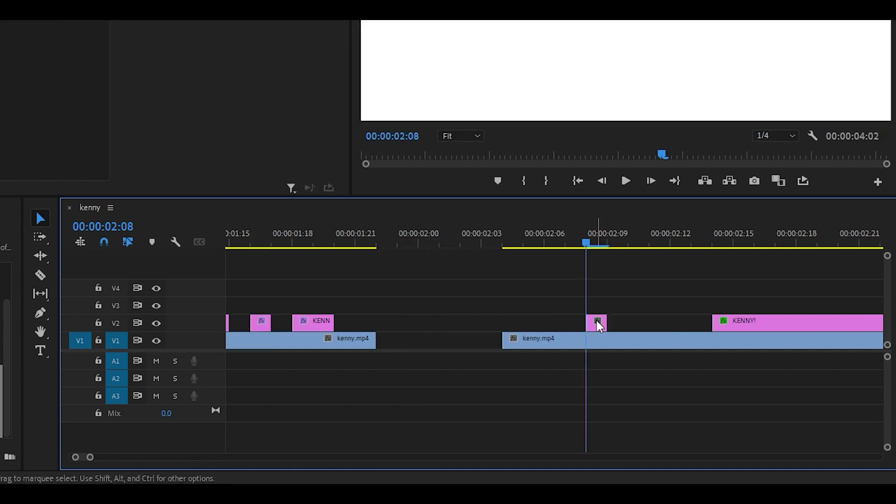
pyautogui.press('Left')
pyautogui.moveTo(599, 325); pyautogui.dragTo(579, 326)
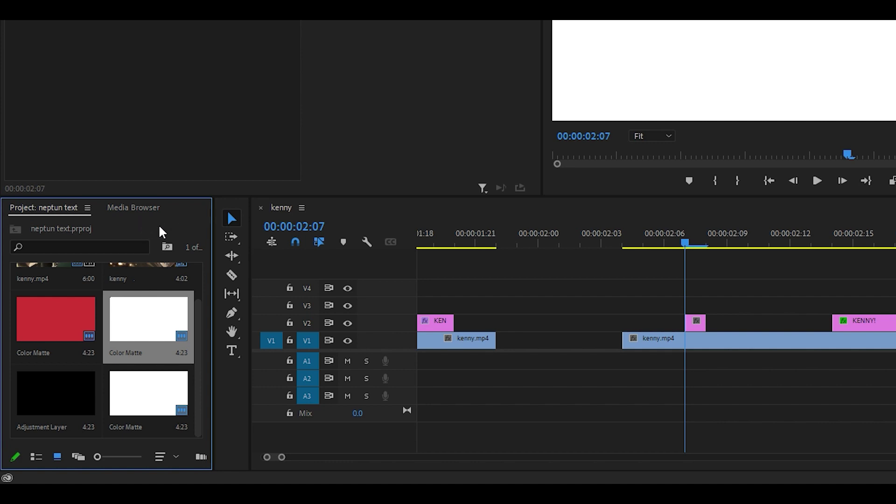
# - Create a red Color Matte from the Project panel
pyautogui.rightClick(165, 226)
pyautogui.moveTo(259, 141)
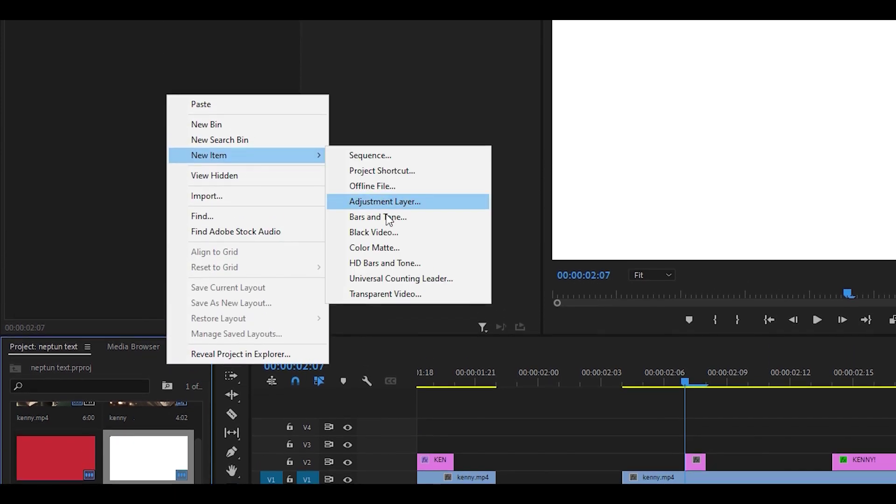
pyautogui.click(401, 248)
pyautogui.click(525, 318)
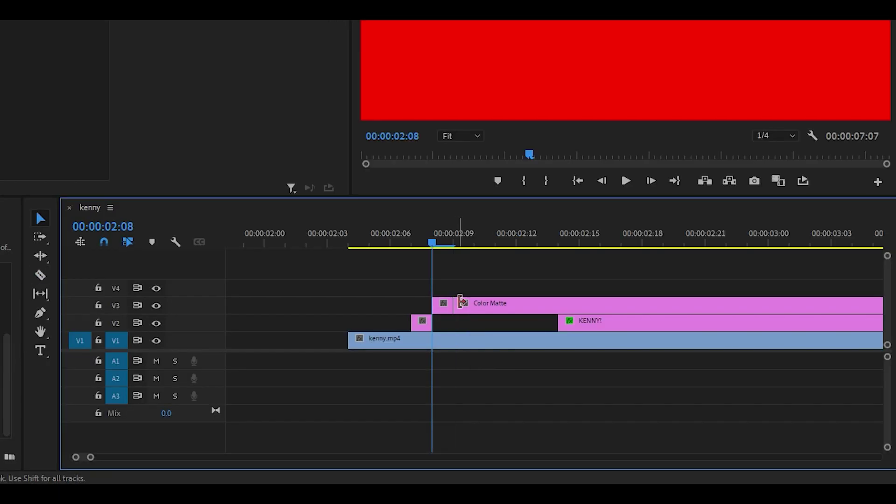
pyautogui.click(481, 308)
# - Trim the red matte to a single frame on V2 and step through to check the flash
pyautogui.moveTo(449, 304); pyautogui.dragTo(465, 327)
pyautogui.press('Left')
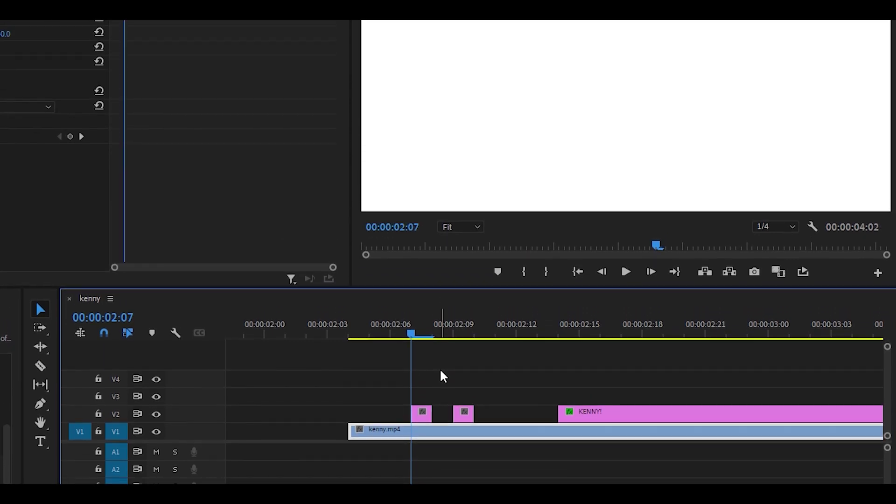
pyautogui.press('Right')
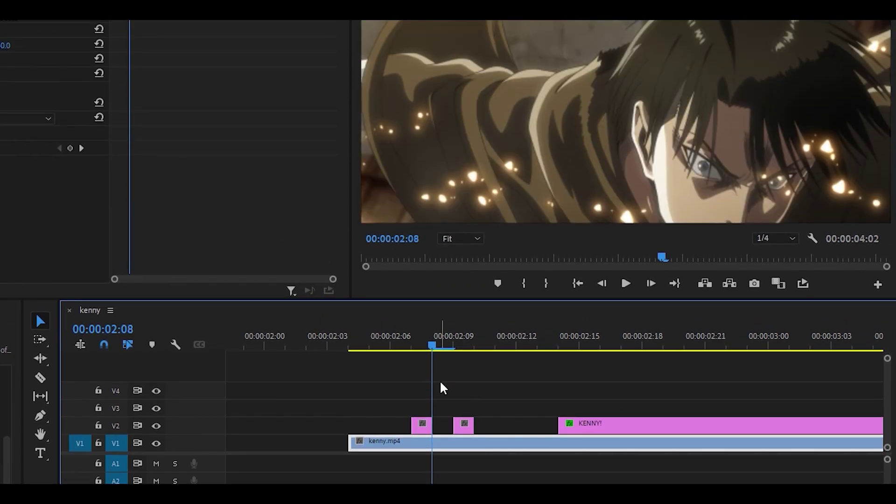
pyautogui.press('Right')
pyautogui.press('Left')
pyautogui.press('Left')
pyautogui.press('Left')
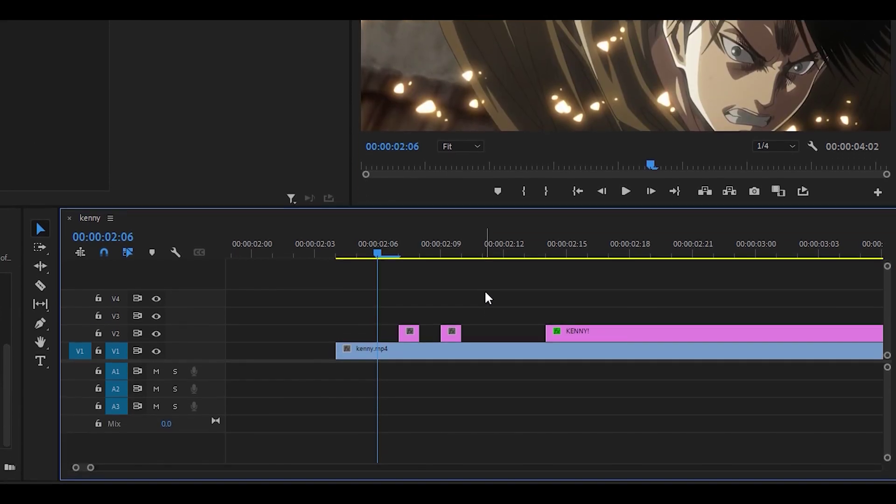
# - Copy the white and red flash frames and drop the copies on V2 before KENNY!
pyautogui.moveTo(485, 292); pyautogui.dragTo(409, 327)
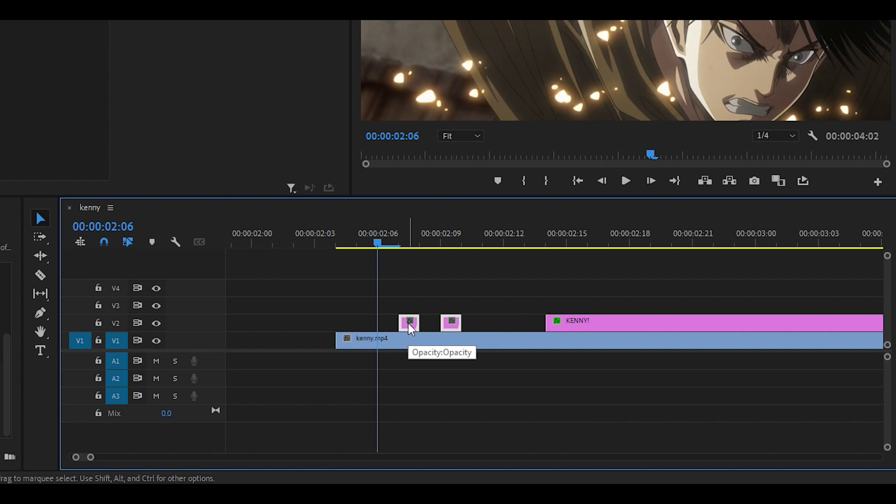
pyautogui.moveTo(411, 327); pyautogui.dragTo(495, 324)
pyautogui.moveTo(560, 307); pyautogui.dragTo(537, 326)
pyautogui.press('Left')
pyautogui.press('Left')
pyautogui.press('Left')
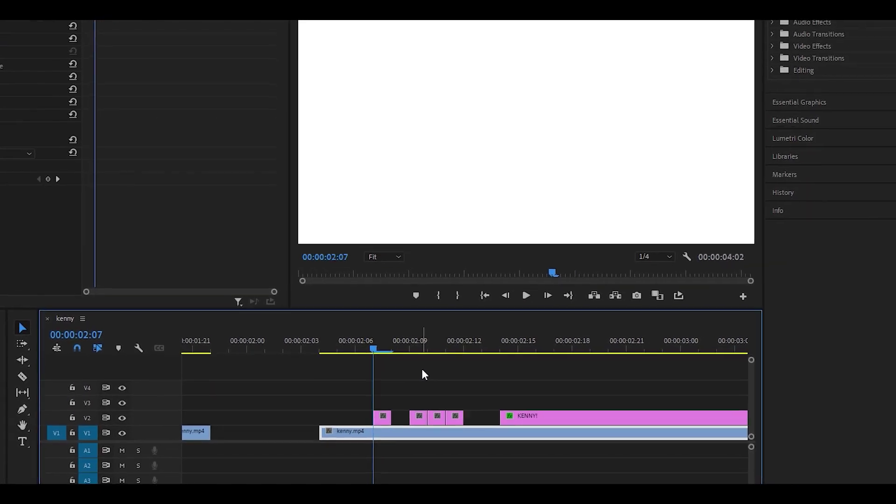
pyautogui.press('Right')
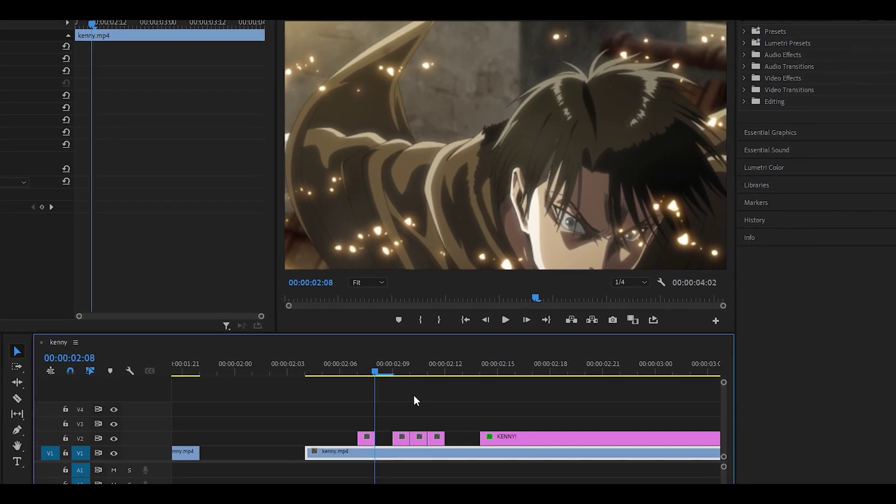
pyautogui.press('Right')
pyautogui.press('Right')
pyautogui.press('Right')
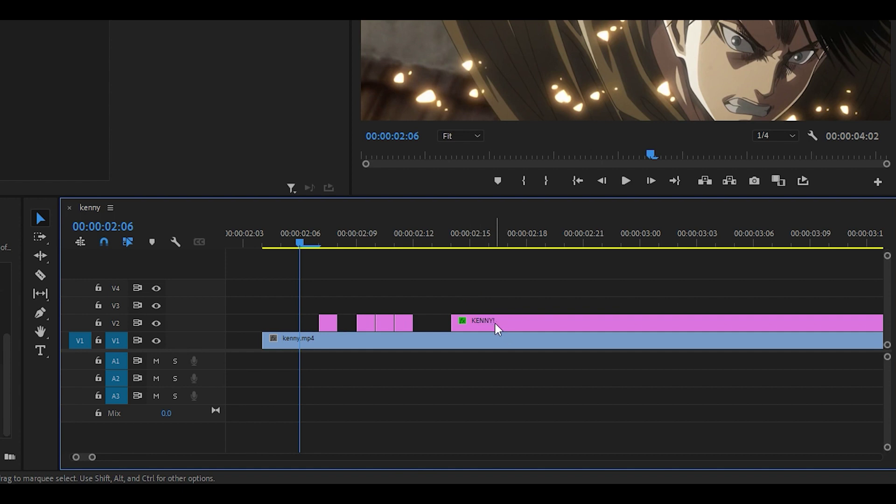
# - Duplicate KENNY! onto V3 at 00:00:02:09 and trim the copy to one frame
pyautogui.moveTo(496, 327); pyautogui.dragTo(427, 307)
pyautogui.press('Right')
pyautogui.press('Right')
pyautogui.press('Right')
pyautogui.press('c')
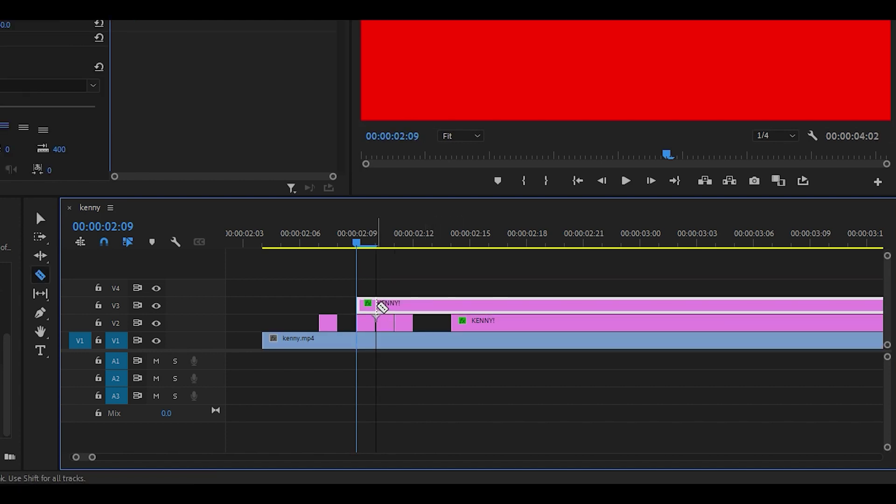
pyautogui.click(381, 307)
pyautogui.press('v')
pyautogui.click(404, 310)
pyautogui.press('Delete')
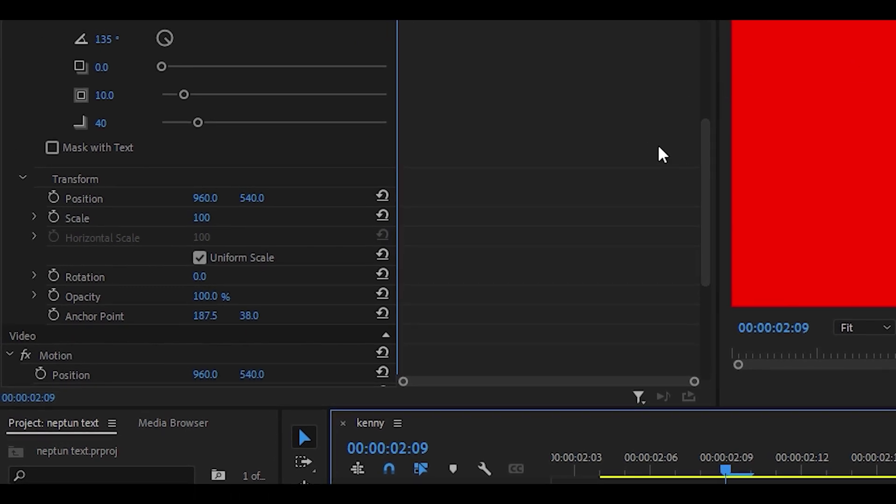
# - Turn off Uniform Scale and set the copy's vertical scale to 200
pyautogui.scroll(-1, 532, 203)
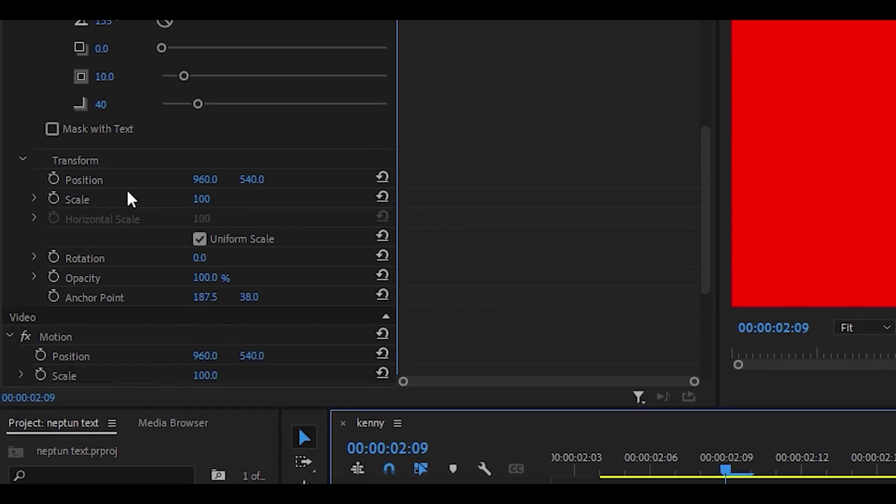
pyautogui.click(199, 243)
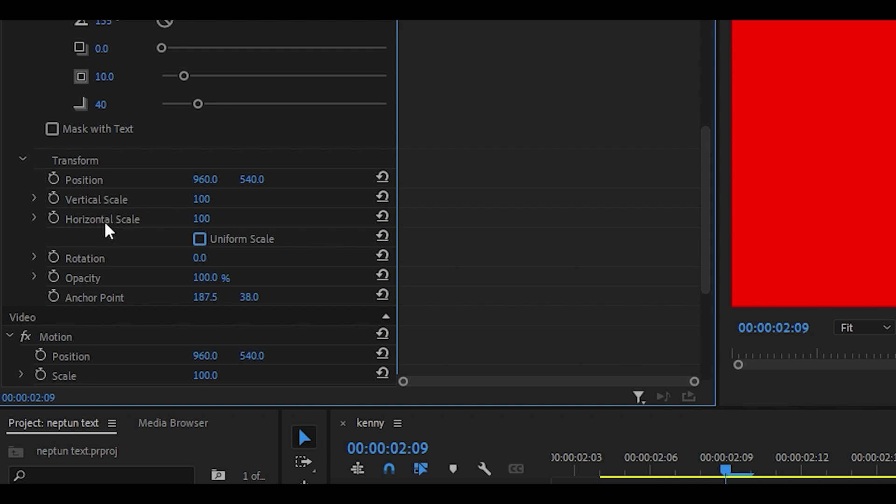
pyautogui.click(206, 199)
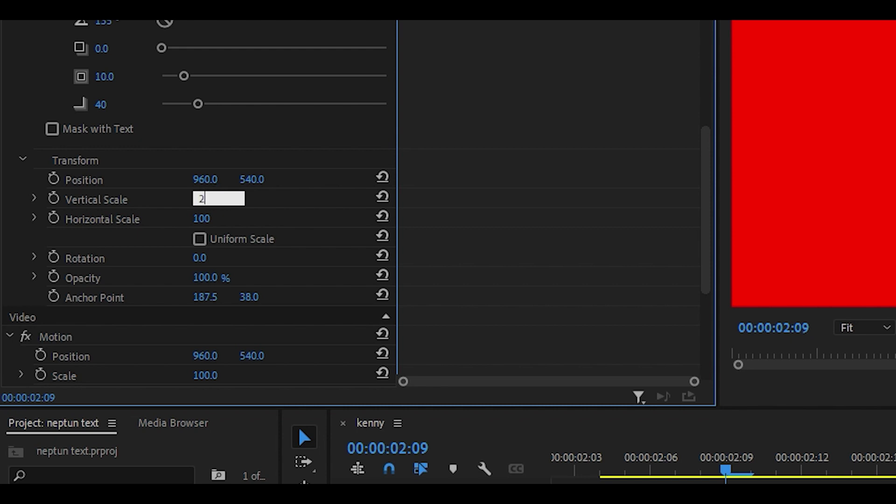
pyautogui.write('00')
pyautogui.press('Tab')
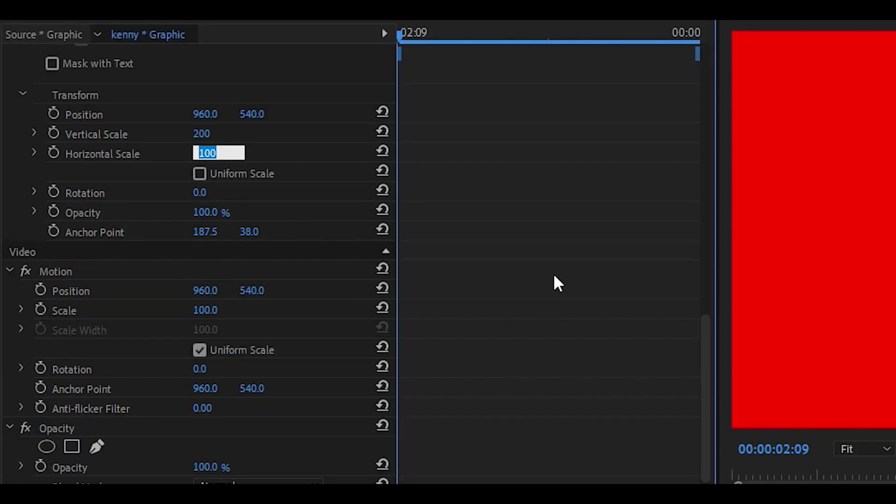
pyautogui.write('2')
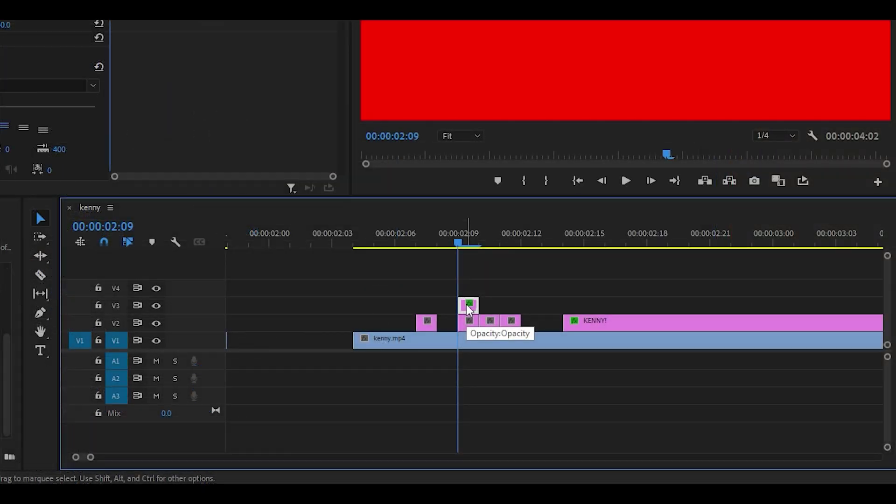
# - Duplicate the V3 title one frame later with white fill, retyping vertical and horizontal scales
pyautogui.moveTo(469, 309); pyautogui.dragTo(490, 307)
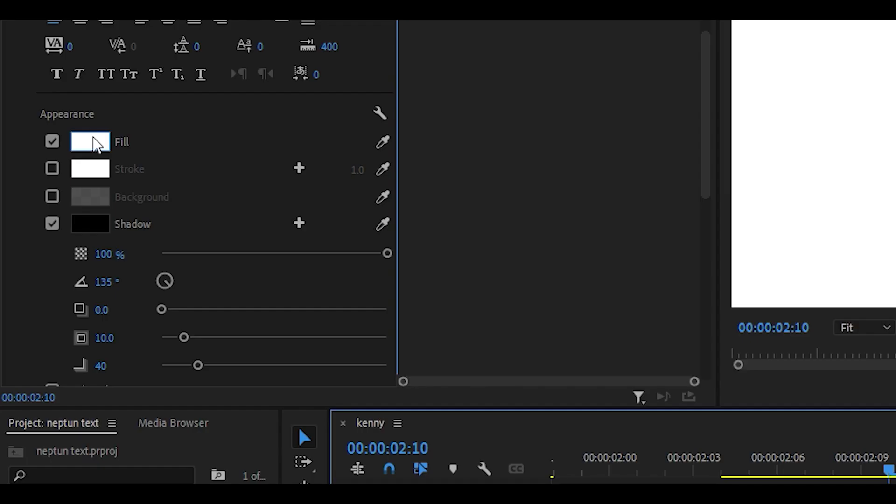
pyautogui.click(93, 139)
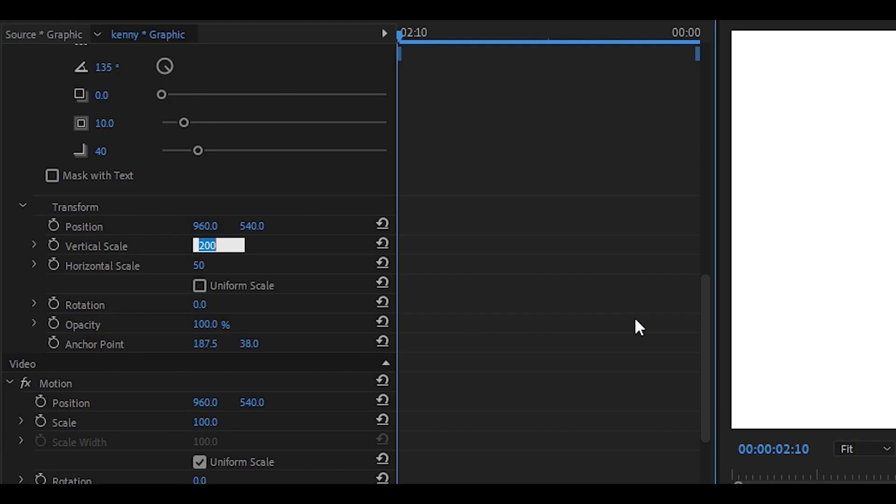
pyautogui.write('100')
pyautogui.press('Tab')
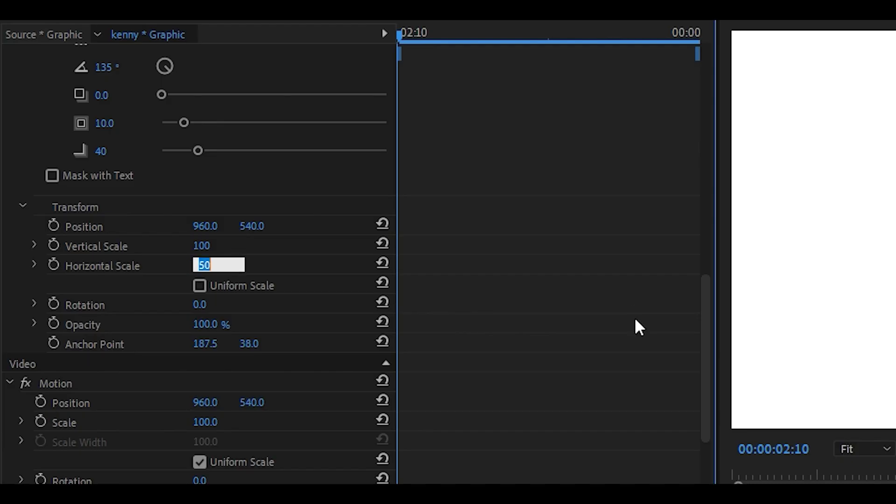
pyautogui.write('2')
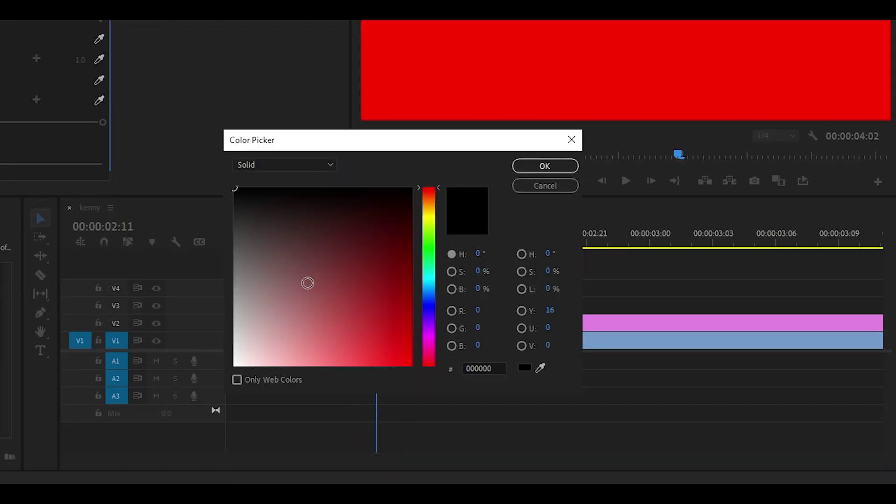
pyautogui.click(235, 365)
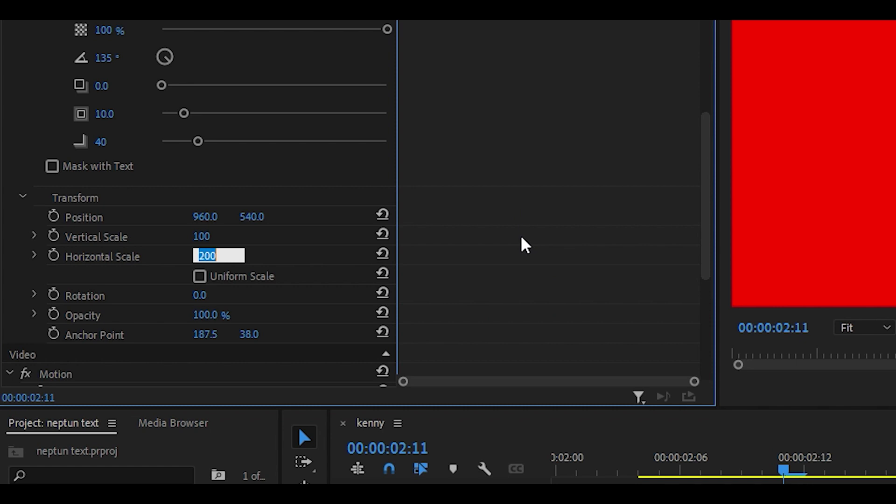
pyautogui.write('50')
pyautogui.press('Return')
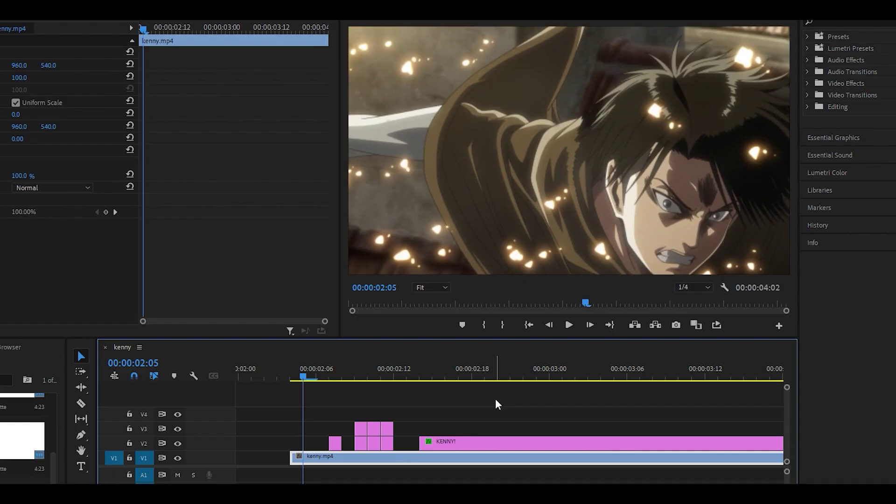
pyautogui.press('Right')
pyautogui.press('Right')
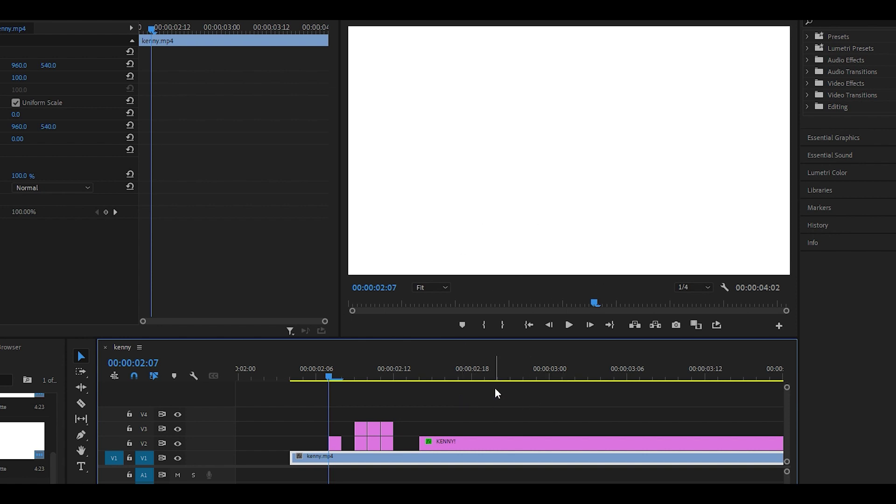
pyautogui.press('Right')
pyautogui.press('Right')
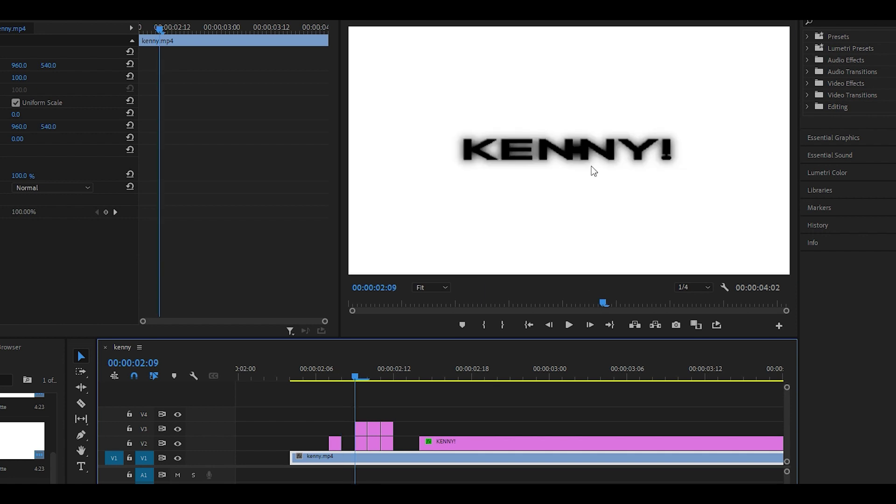
pyautogui.press('Right')
pyautogui.press('Right')
pyautogui.press('Right')
pyautogui.press('Right')
# - Give the V3 flicker frame at 02:13 a black fill with no shadow
pyautogui.press('=')
pyautogui.click(410, 433)
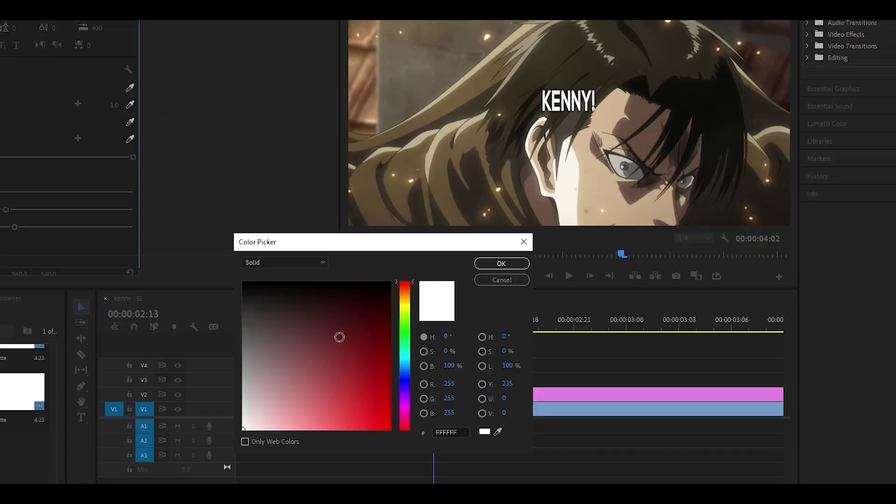
pyautogui.click(355, 305)
pyautogui.click(502, 264)
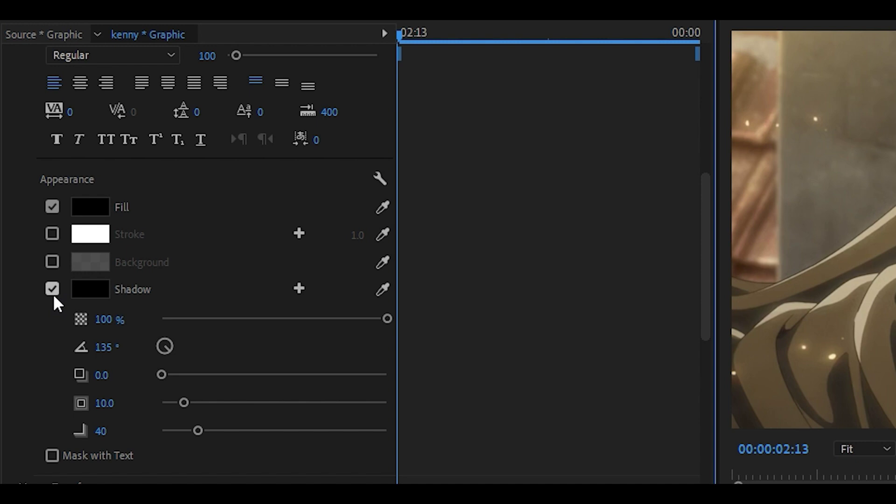
pyautogui.click(53, 288)
# - Set its vertical and horizontal scale to 125, then play back the edit
pyautogui.scroll(-3, 230, 277)
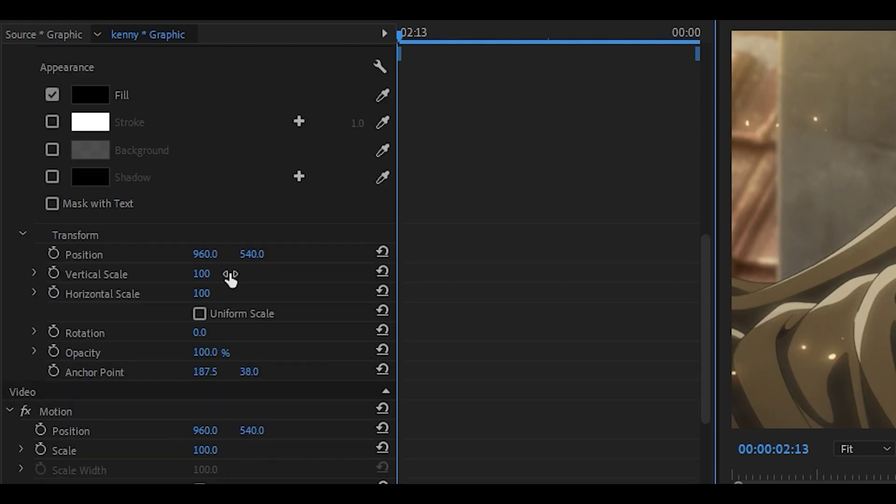
pyautogui.click(215, 275)
pyautogui.write('125')
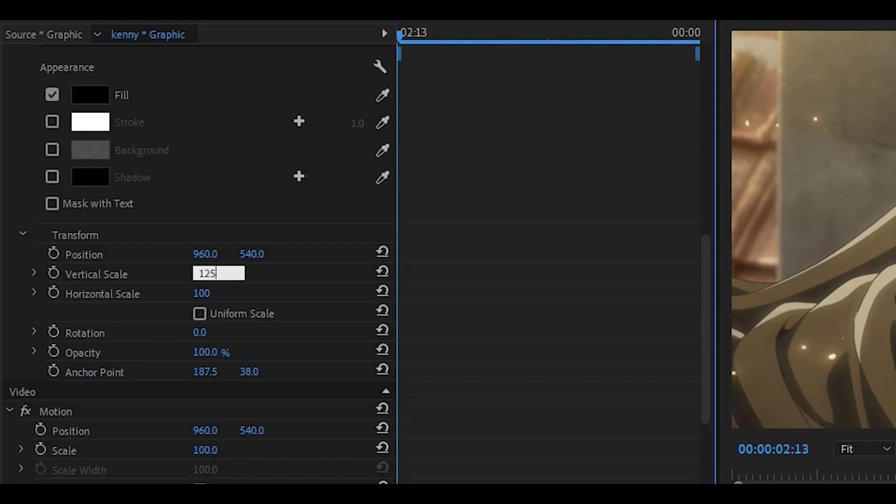
pyautogui.click(206, 293)
pyautogui.write('125')
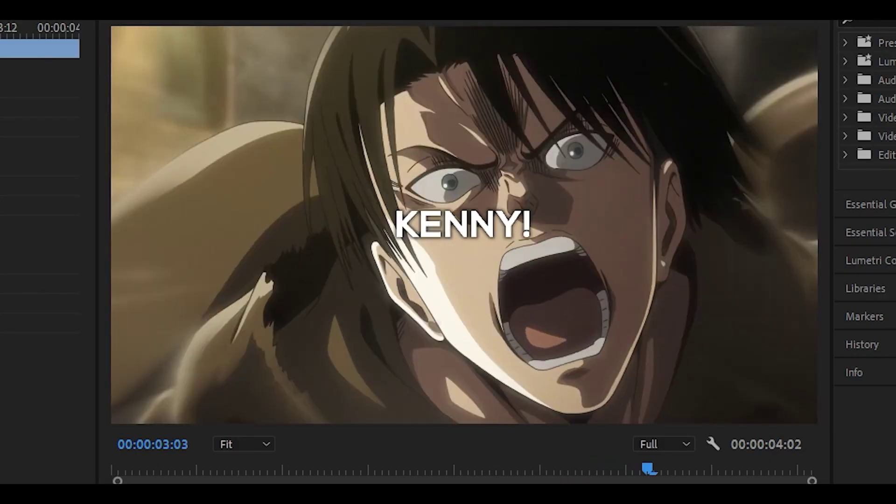
pyautogui.click(415, 318)
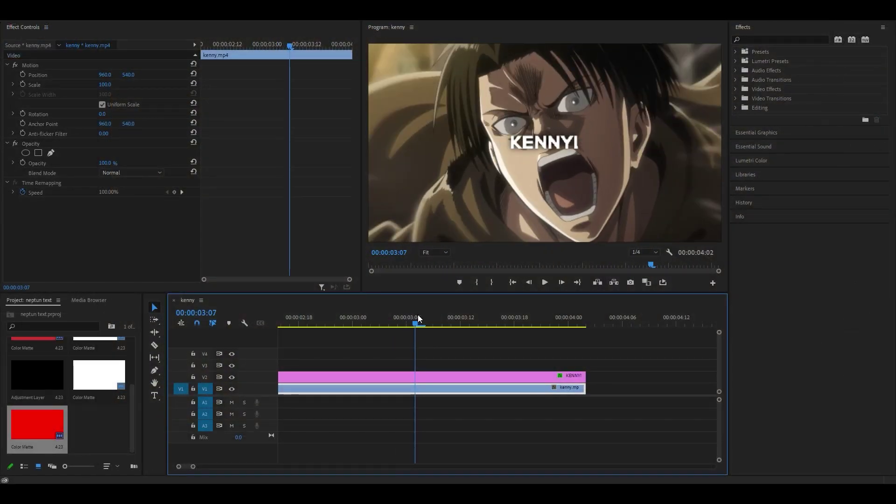
# - Razor the end of the V2 KENNY! title and delete alternate one-frame pieces to leave gaps
pyautogui.scroll(-3, 517, 365)
pyautogui.press('c')
pyautogui.press('=')
pyautogui.press('Right')
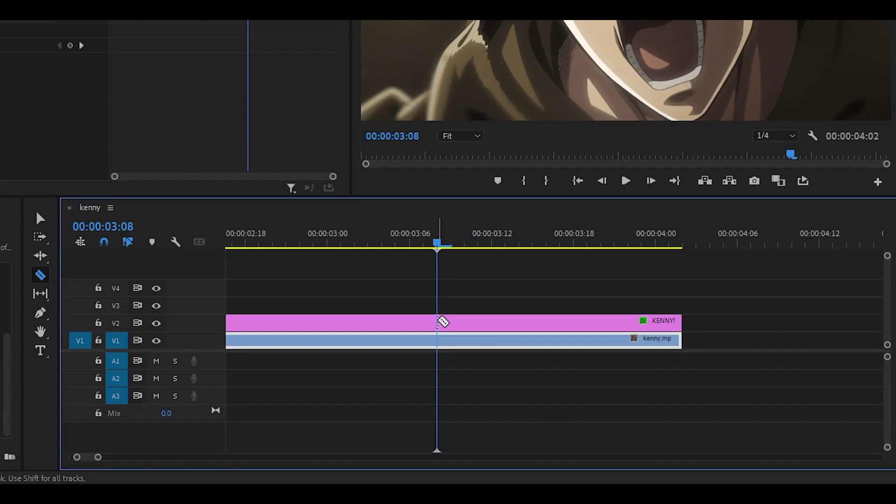
pyautogui.click(444, 321)
pyautogui.press('v')
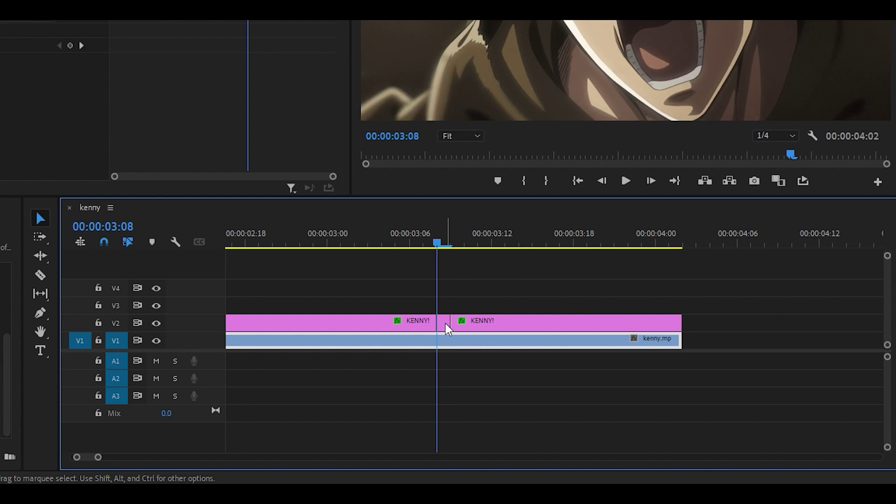
pyautogui.click(444, 323)
pyautogui.press('Delete')
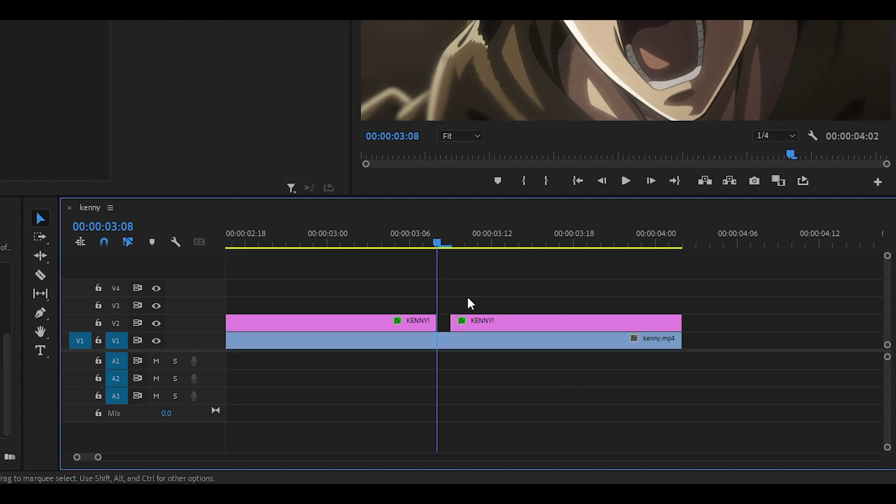
pyautogui.press('Right')
pyautogui.press('Right')
pyautogui.click(471, 322)
pyautogui.press('Delete')
pyautogui.press('Right')
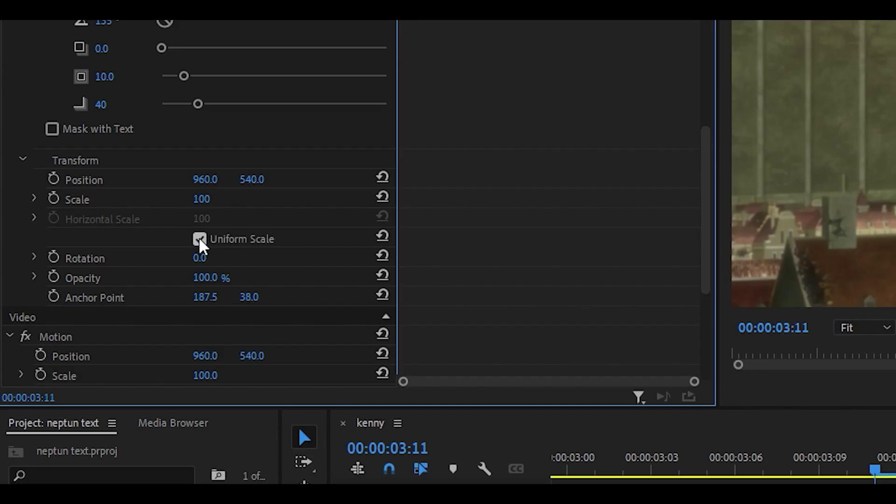
# - Turn off Uniform Scale, edit a piece's vertical scale, and give the last piece 25 horizontal scale
pyautogui.click(200, 239)
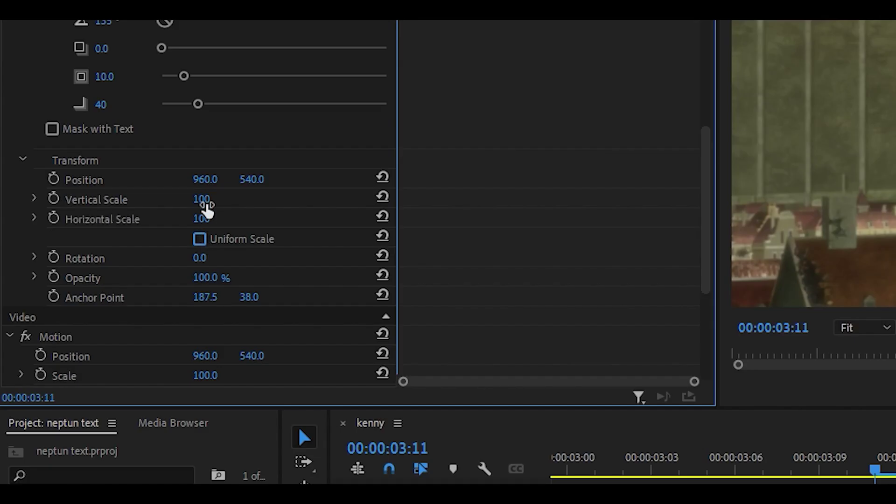
pyautogui.click(201, 199)
pyautogui.write('2')
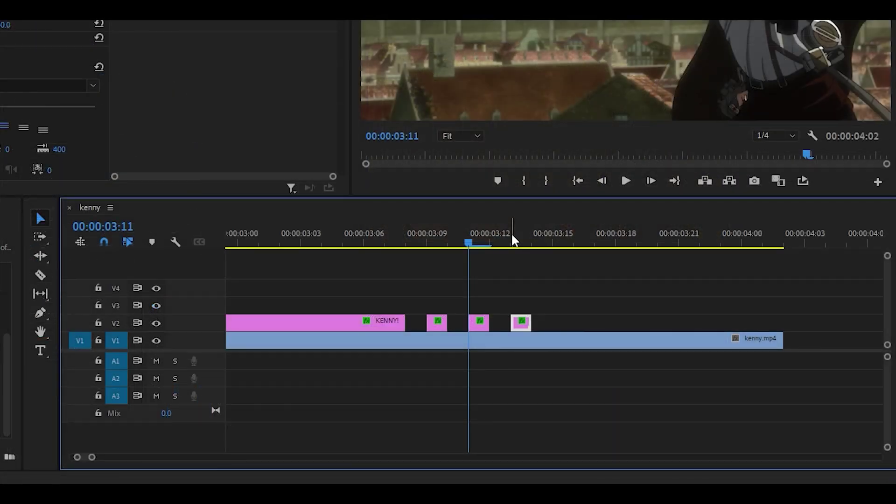
pyautogui.click(469, 320)
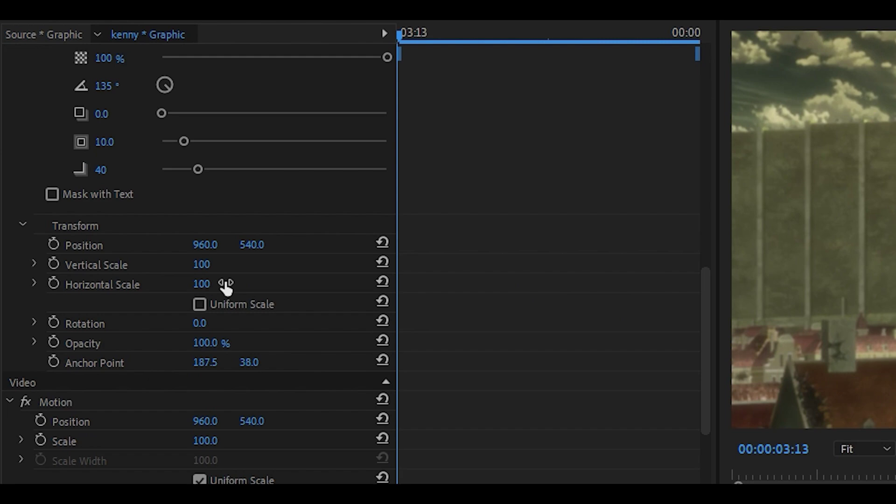
pyautogui.click(223, 285)
pyautogui.write('25')
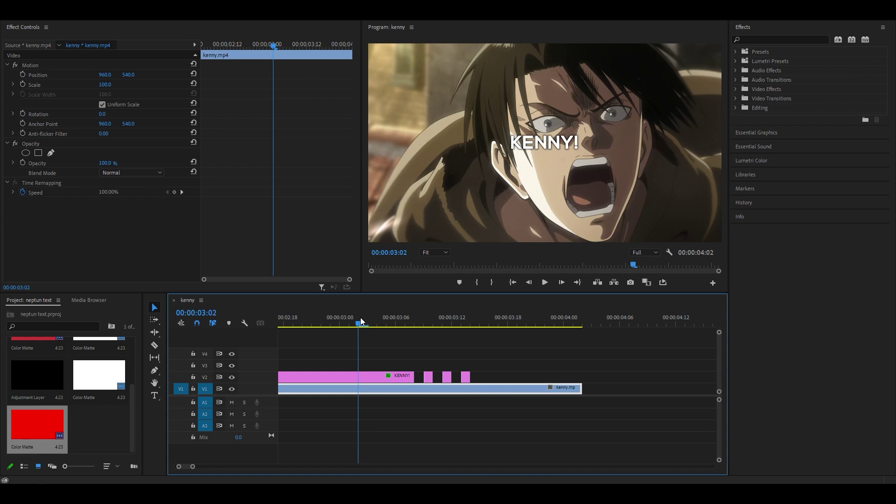
pyautogui.moveTo(360, 318)
pyautogui.mouseDown()
pyautogui.moveTo(523, 320)
pyautogui.moveTo(346, 321)
pyautogui.mouseUp()
pyautogui.press('-')
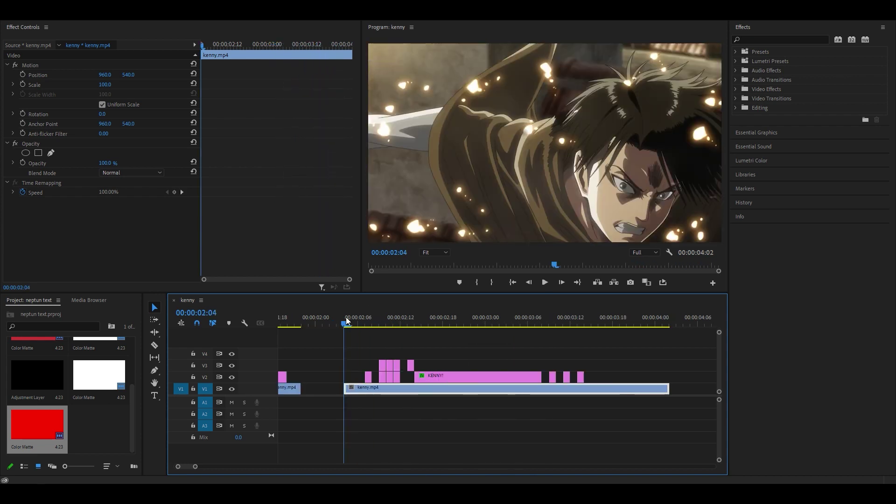